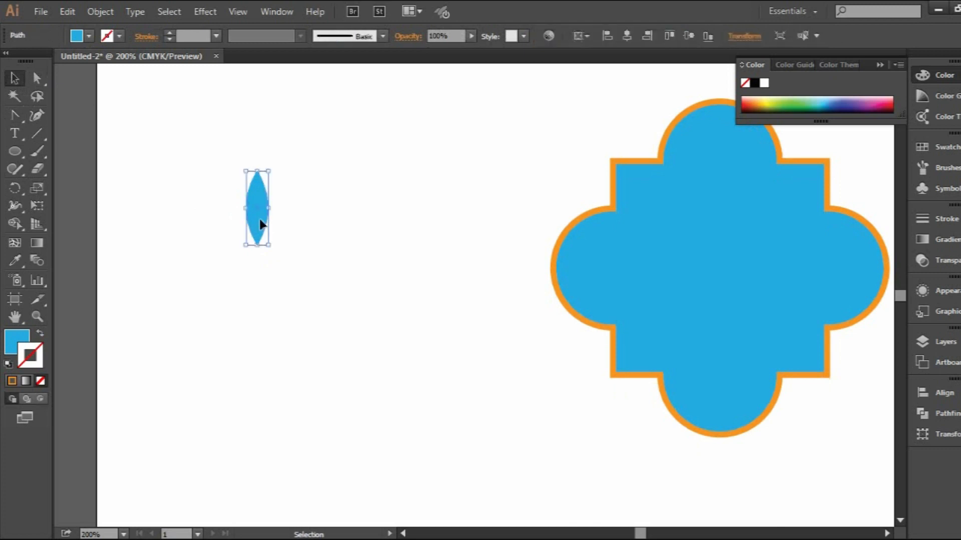
# Rotate copies of the blue petal by 45° around its bottom anchor point until eight petals form a full flower
pyautogui.moveTo(15, 188); pyautogui.dragTo(52, 189)
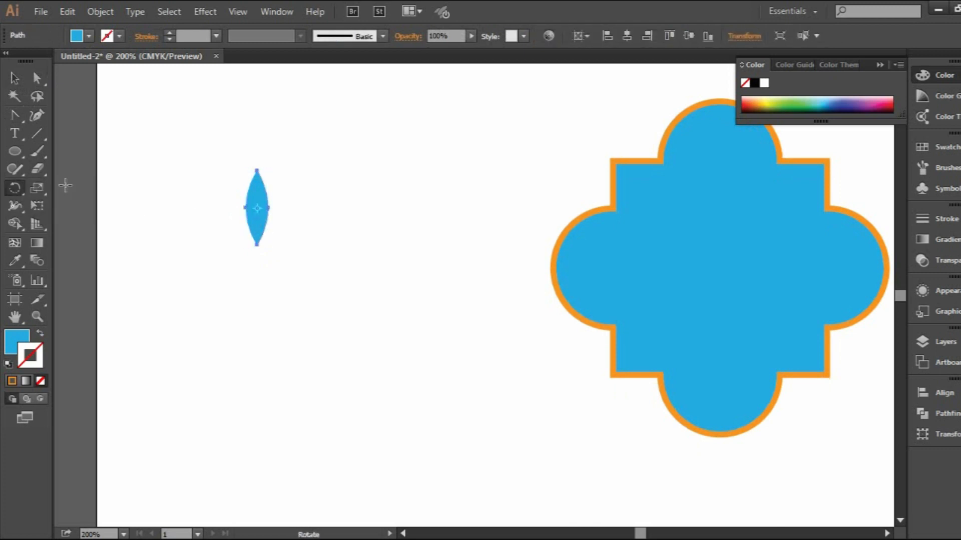
pyautogui.keyDown('alt'); pyautogui.click(257, 245); pyautogui.keyUp('alt')
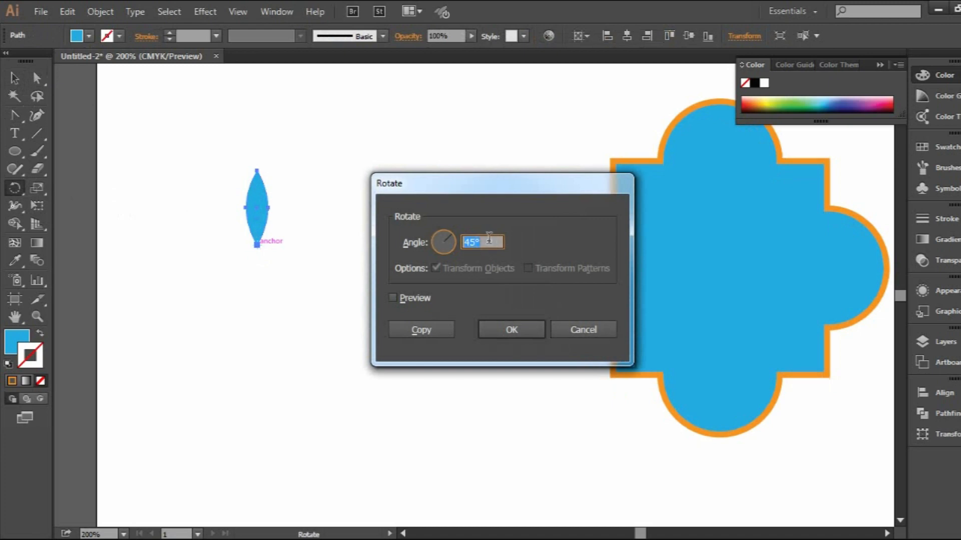
pyautogui.click(393, 298)
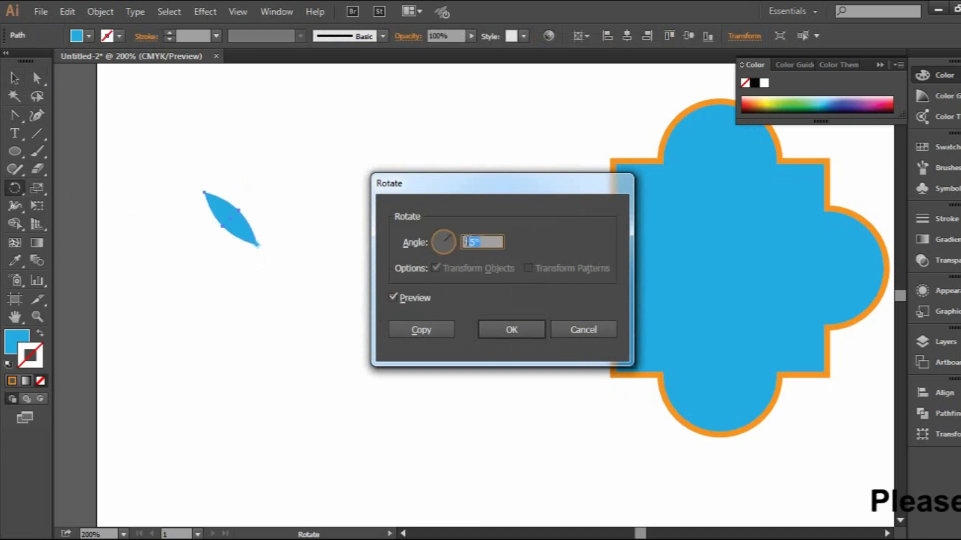
pyautogui.click(435, 328)
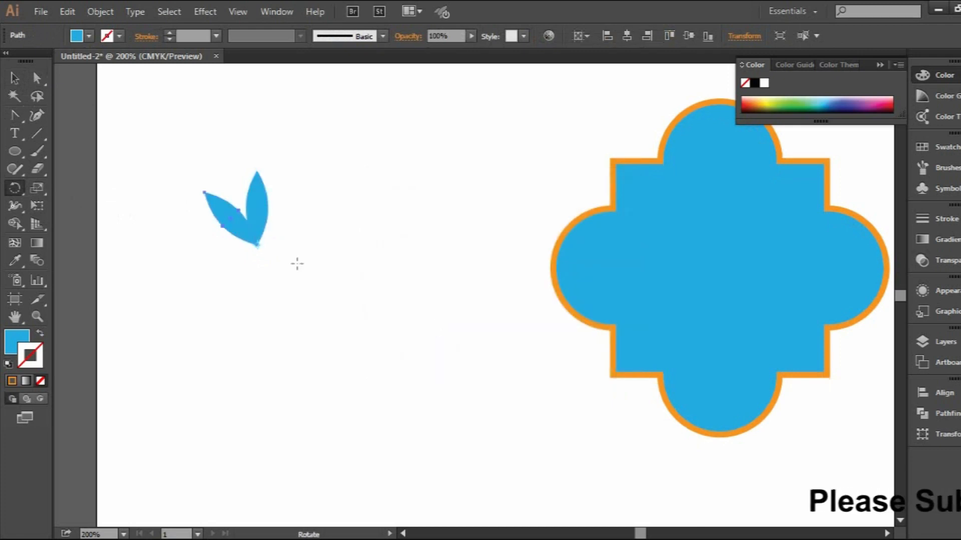
pyautogui.hotkey('ctrl', 'd')
pyautogui.hotkey('ctrl', 'd')
pyautogui.hotkey('ctrl', 'd')
pyautogui.hotkey('ctrl', 'd')
pyautogui.hotkey('ctrl', 'd')
pyautogui.hotkey('ctrl', 'd')
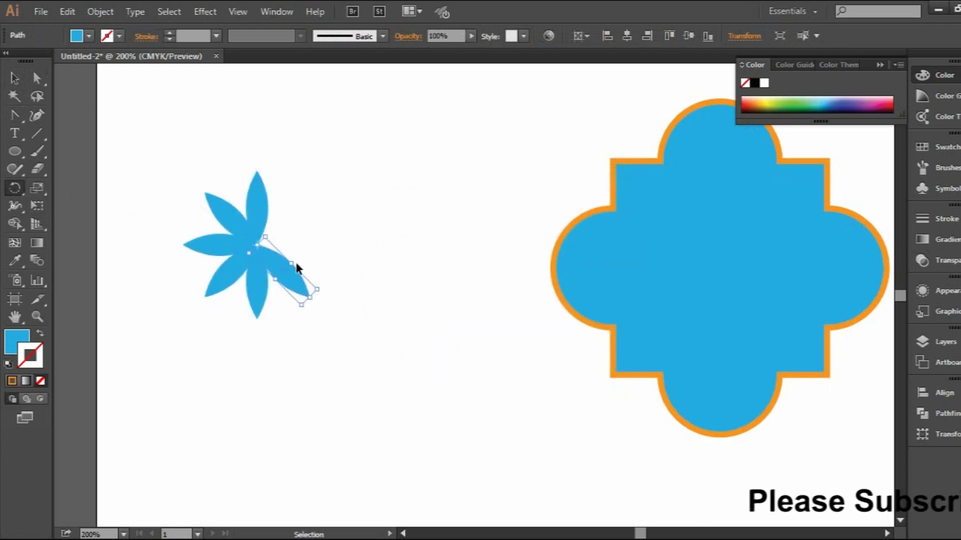
pyautogui.press('r')
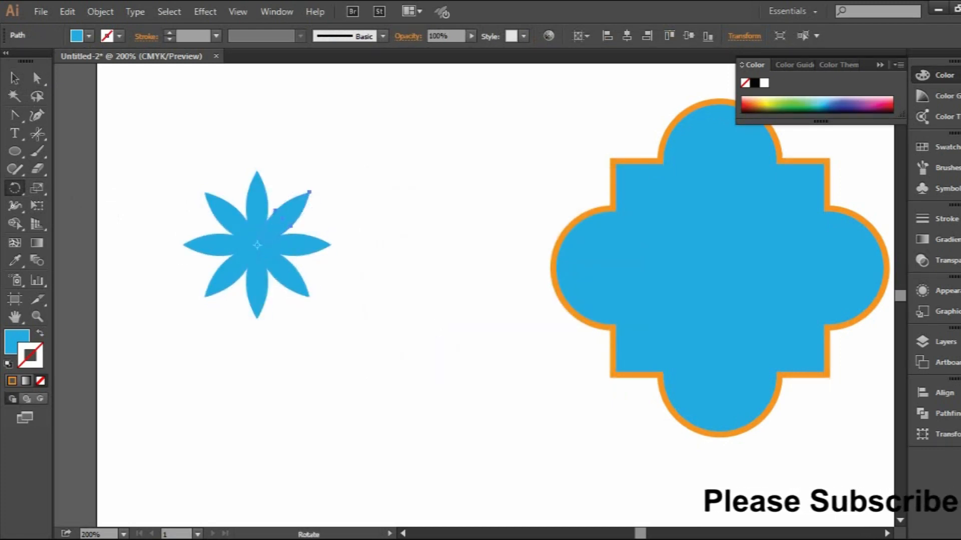
# Select all eight petals of the flower and group them
pyautogui.click(14, 78)
pyautogui.click(406, 248)
pyautogui.moveTo(144, 170); pyautogui.dragTo(330, 334)
pyautogui.rightClick(259, 253)
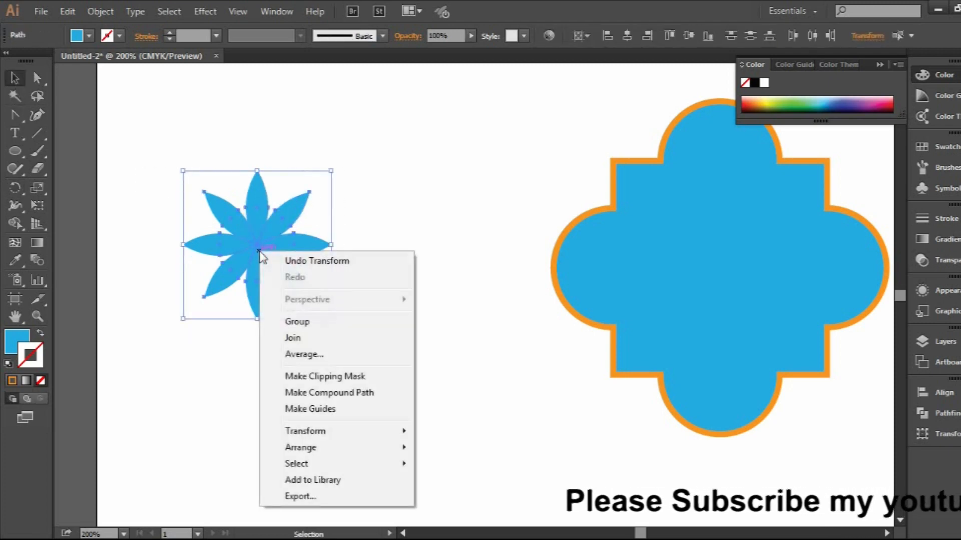
pyautogui.click(304, 323)
pyautogui.hscroll(4, 275, 266)
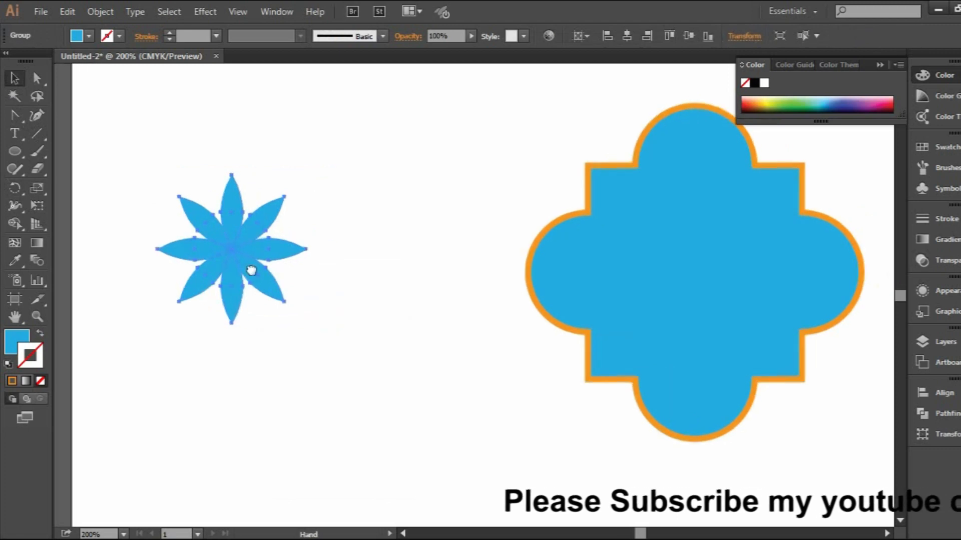
# Centre the flower group horizontally and vertically on the quatrefoil shape and enlarge it from its centre to just beyond the shape's square corners
pyautogui.moveTo(172, 252); pyautogui.dragTo(641, 278)
pyautogui.click(629, 33)
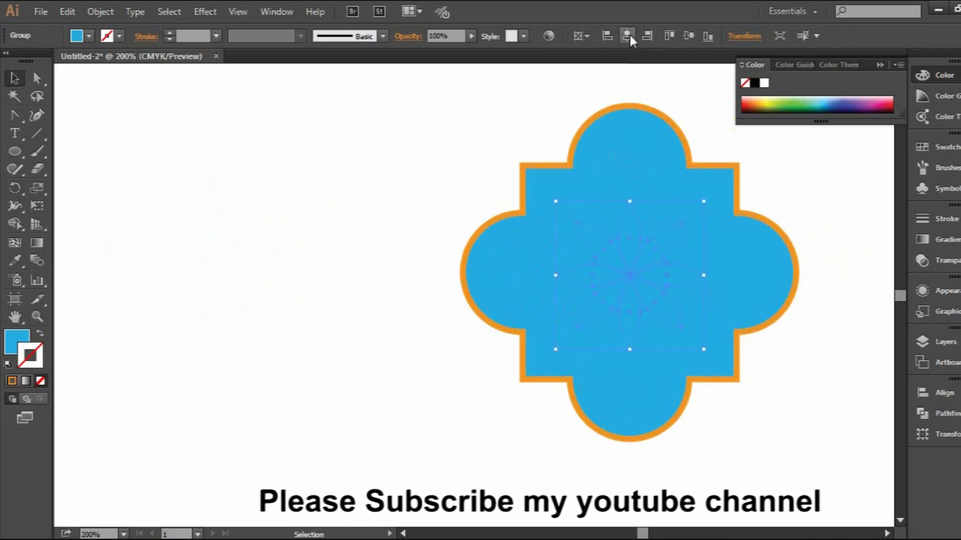
pyautogui.click(691, 36)
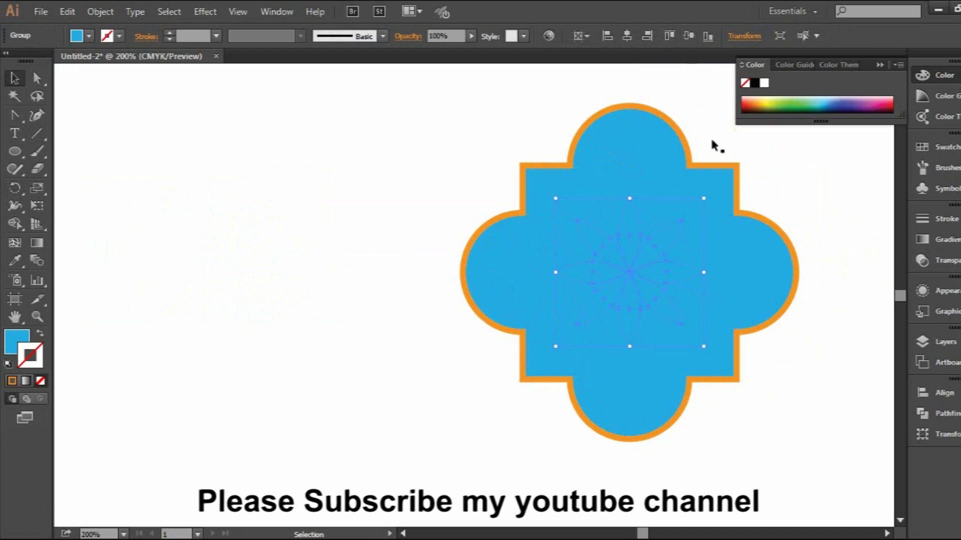
pyautogui.moveTo(786, 347); pyautogui.dragTo(609, 323)
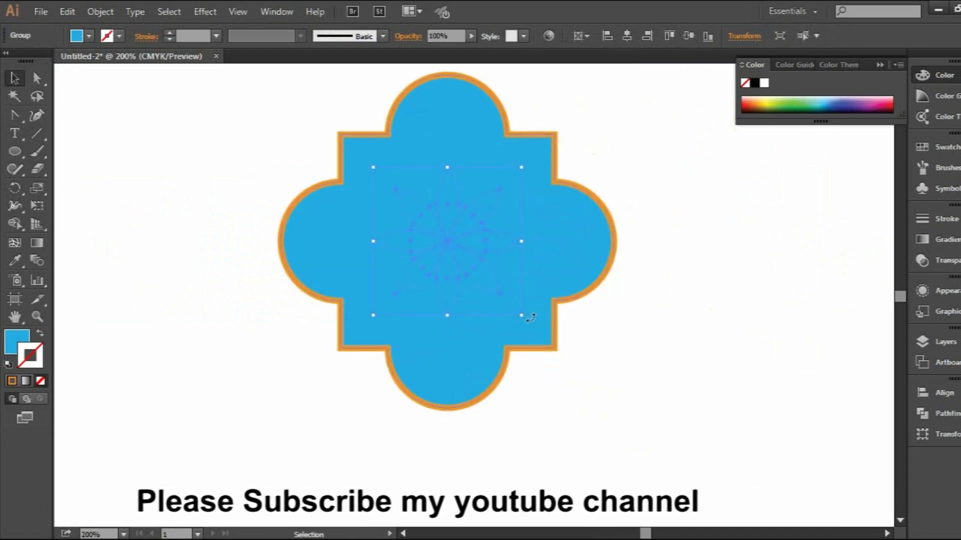
pyautogui.moveTo(522, 315); pyautogui.dragTo(574, 373)
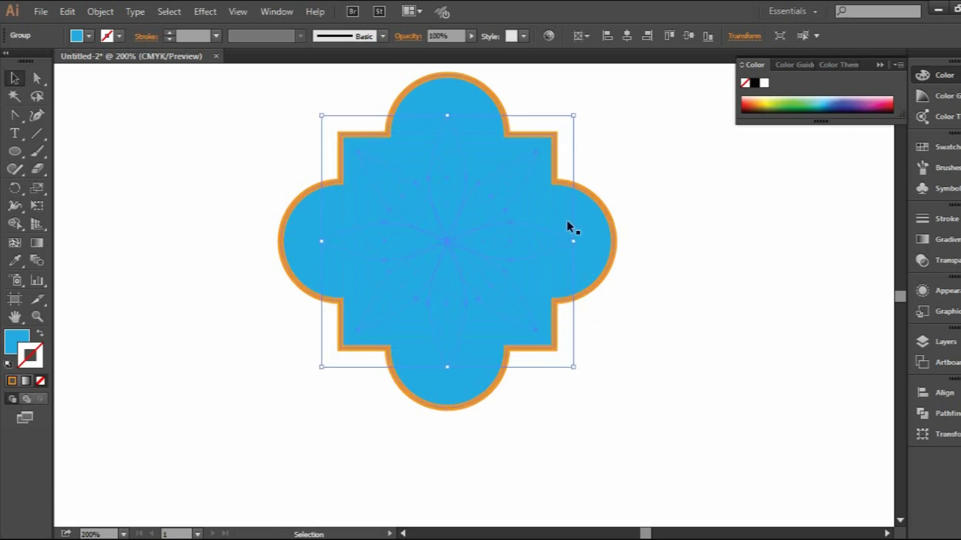
# Turn the flower's fill into an outline only, with an orange 4 pt stroke
pyautogui.click(40, 333)
pyautogui.click(118, 35)
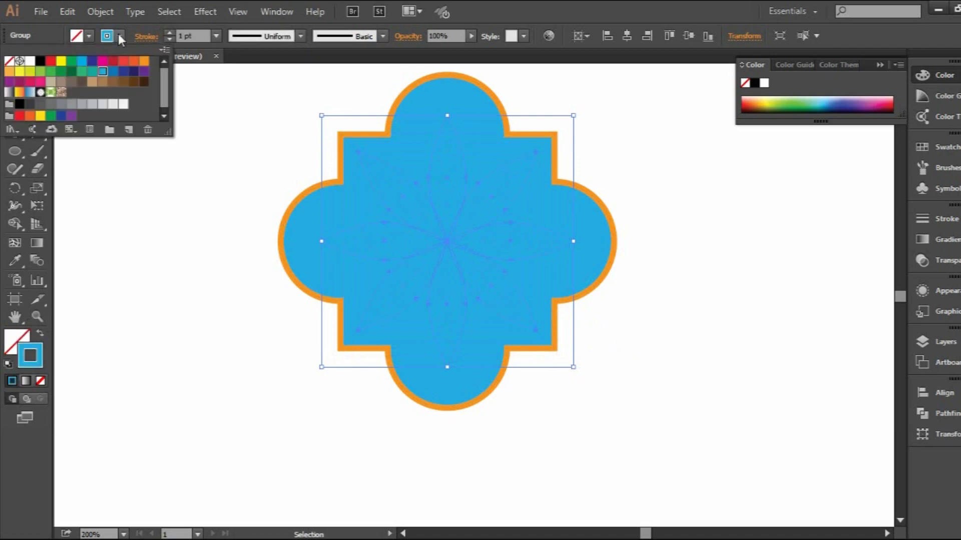
pyautogui.click(144, 61)
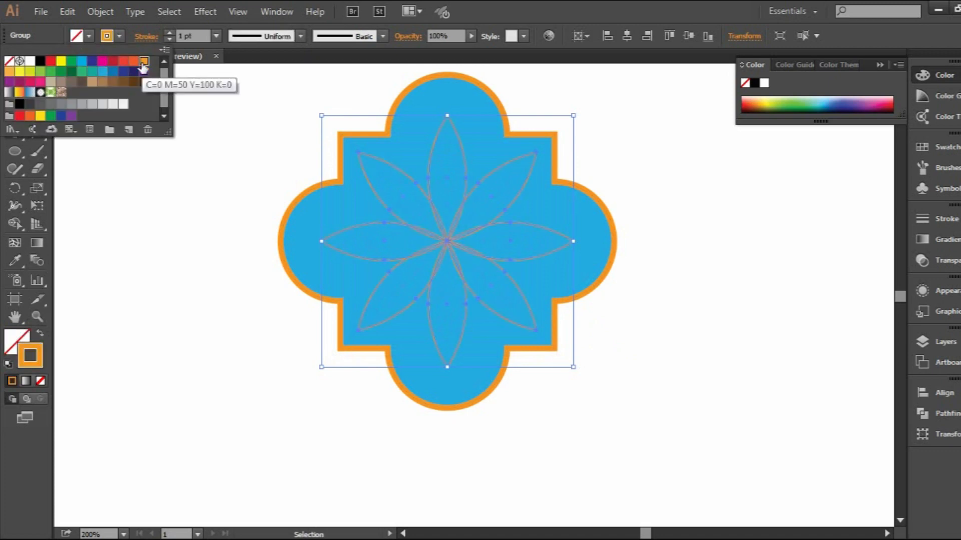
pyautogui.click(169, 32)
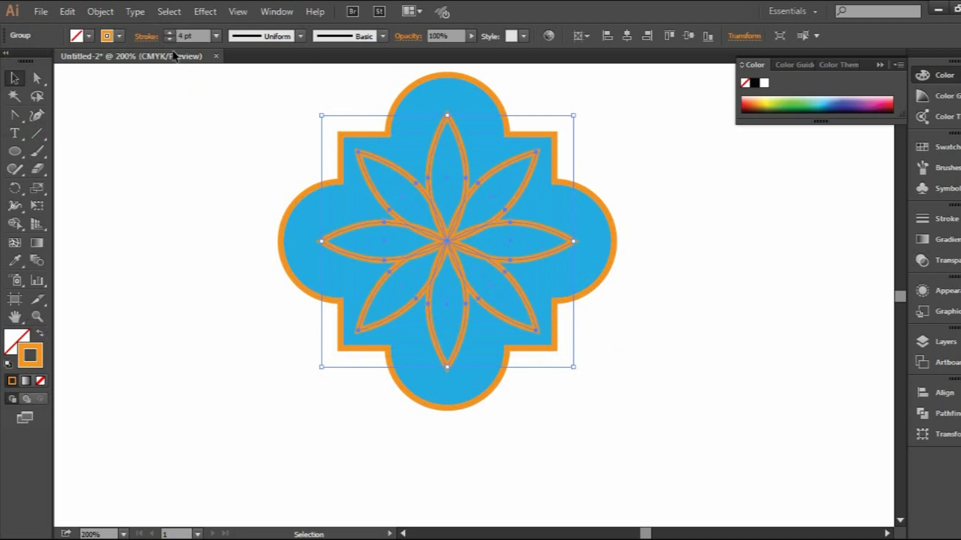
pyautogui.click(204, 210)
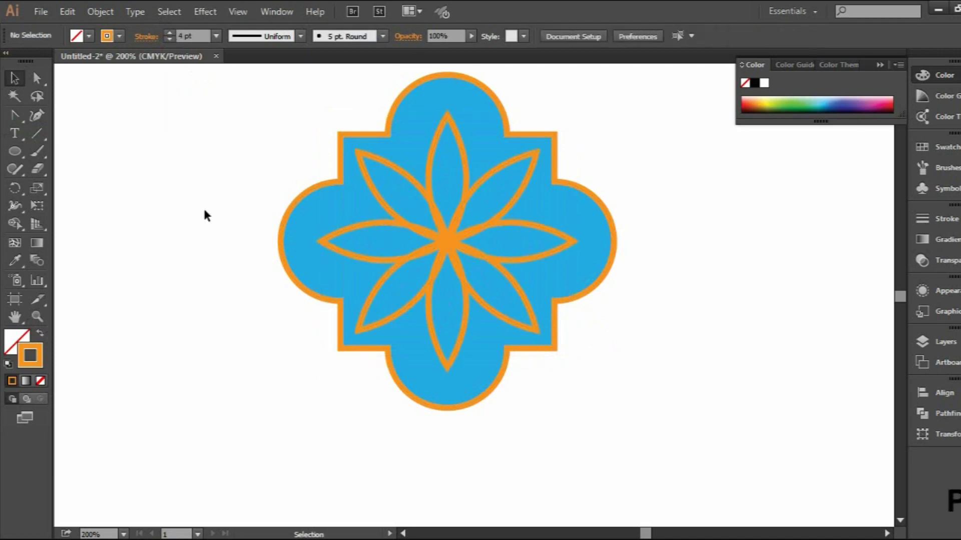
# Create a smaller concentric copy of the outlined flower and rotate it so its petals fall between the larger ones
pyautogui.click(446, 242)
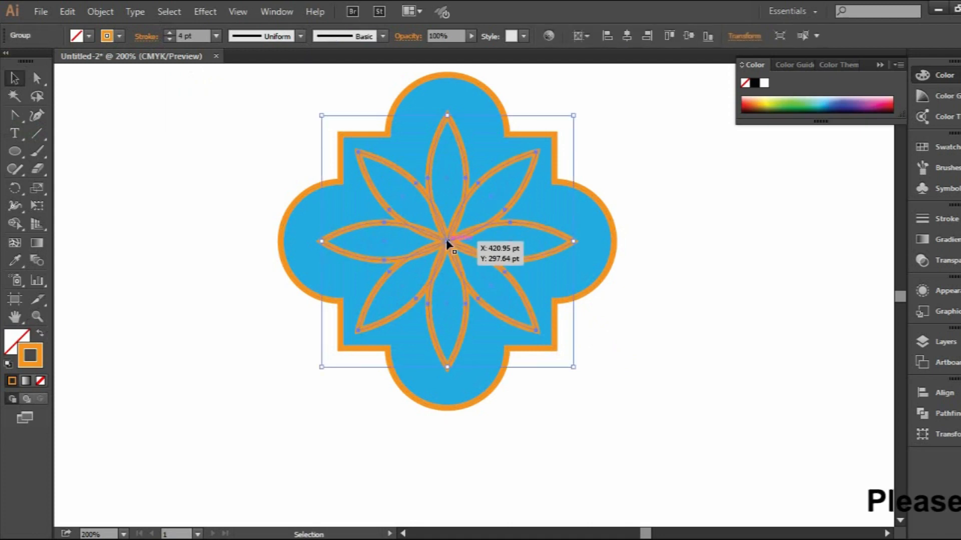
pyautogui.press('a')
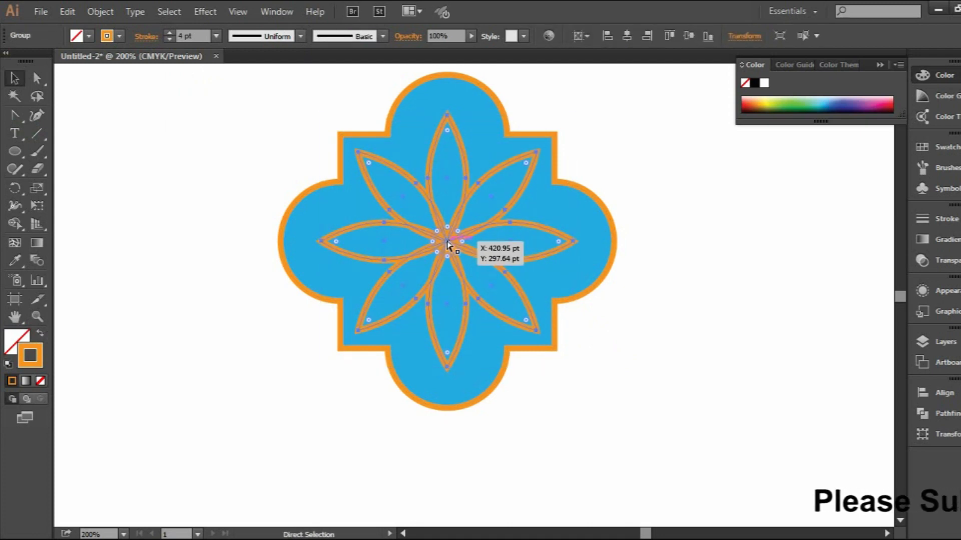
pyautogui.press('v')
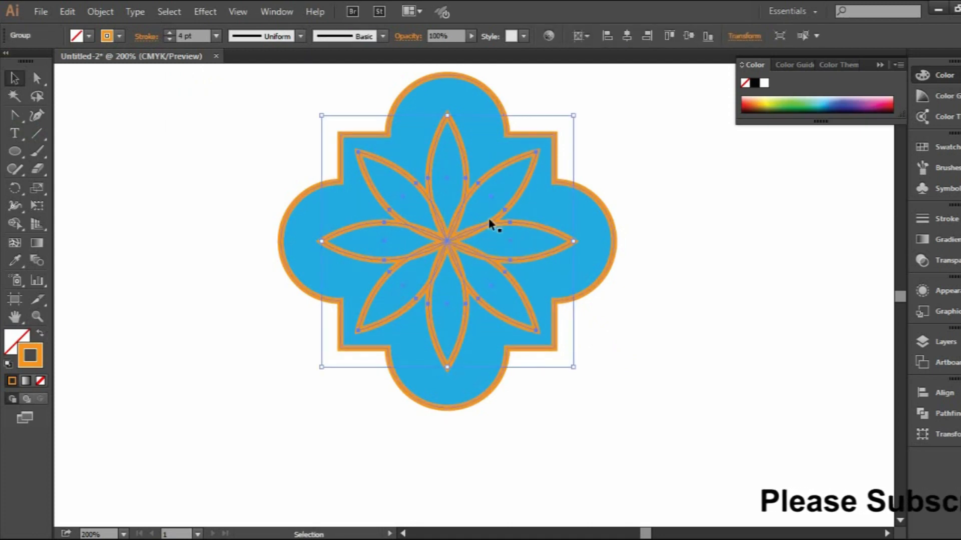
pyautogui.moveTo(574, 115); pyautogui.dragTo(562, 145)
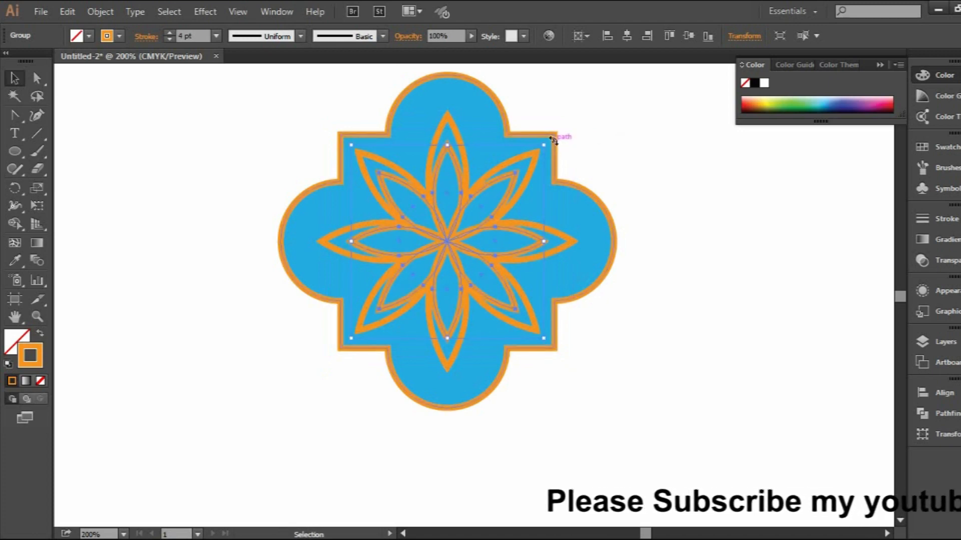
pyautogui.moveTo(553, 140); pyautogui.dragTo(596, 179)
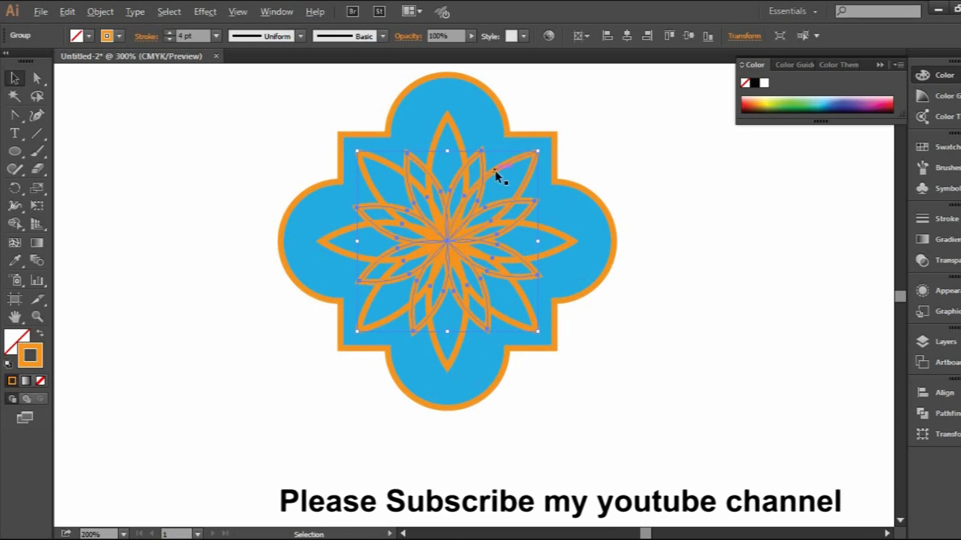
pyautogui.scroll(1, 494, 170)
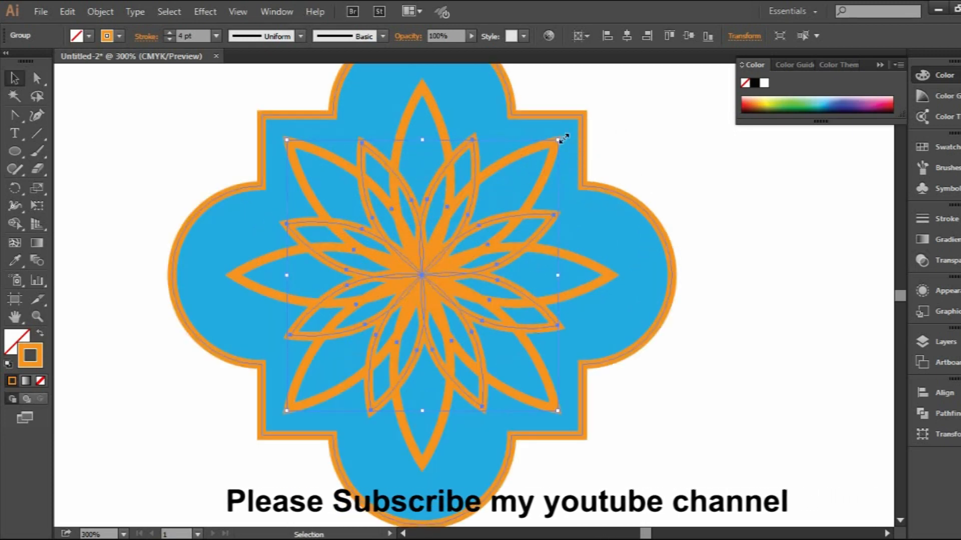
pyautogui.moveTo(561, 139); pyautogui.dragTo(568, 139)
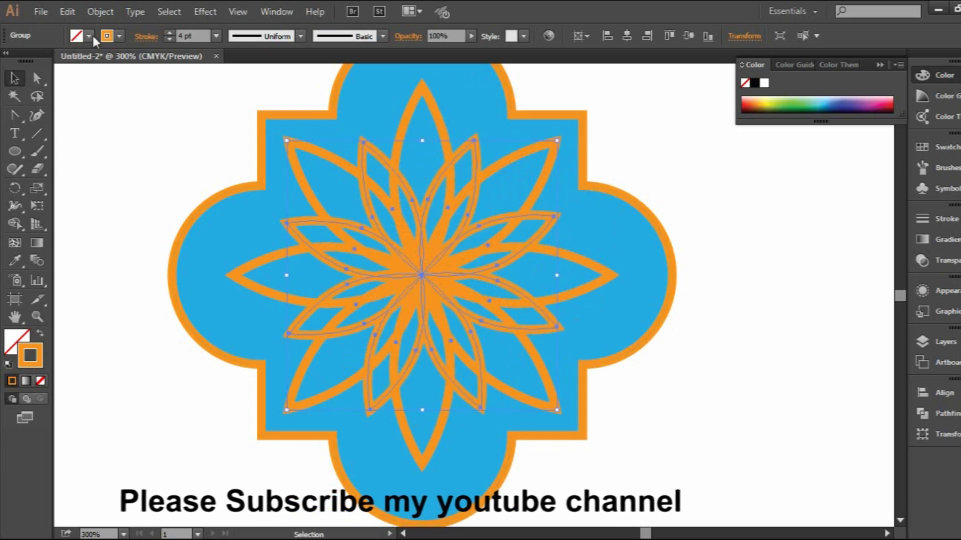
# Give the smaller flower a solid dark blue fill with no stroke
pyautogui.click(40, 336)
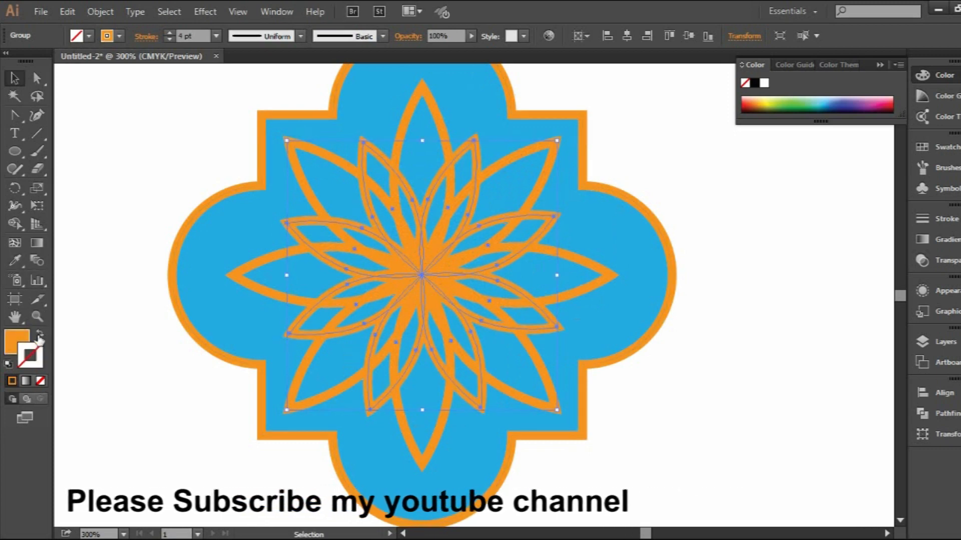
pyautogui.click(89, 35)
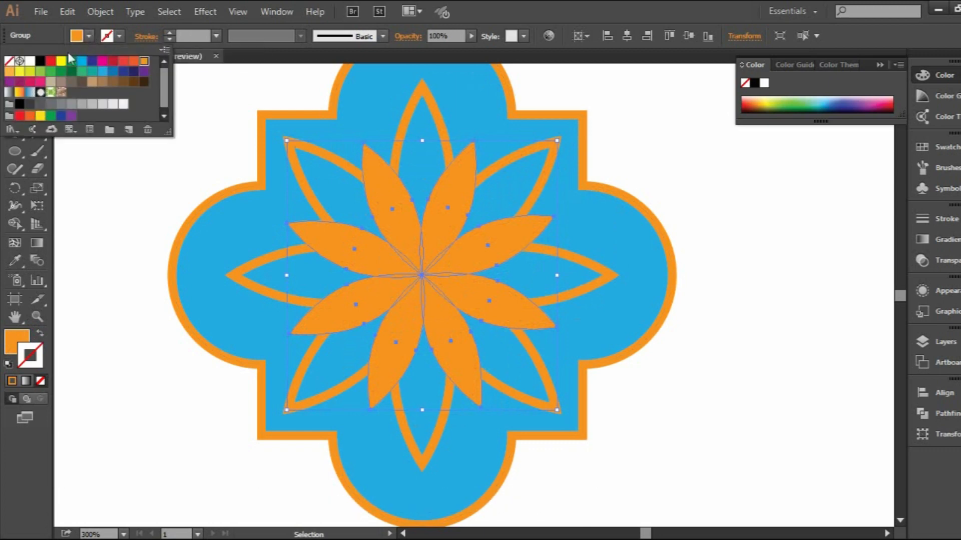
pyautogui.click(93, 63)
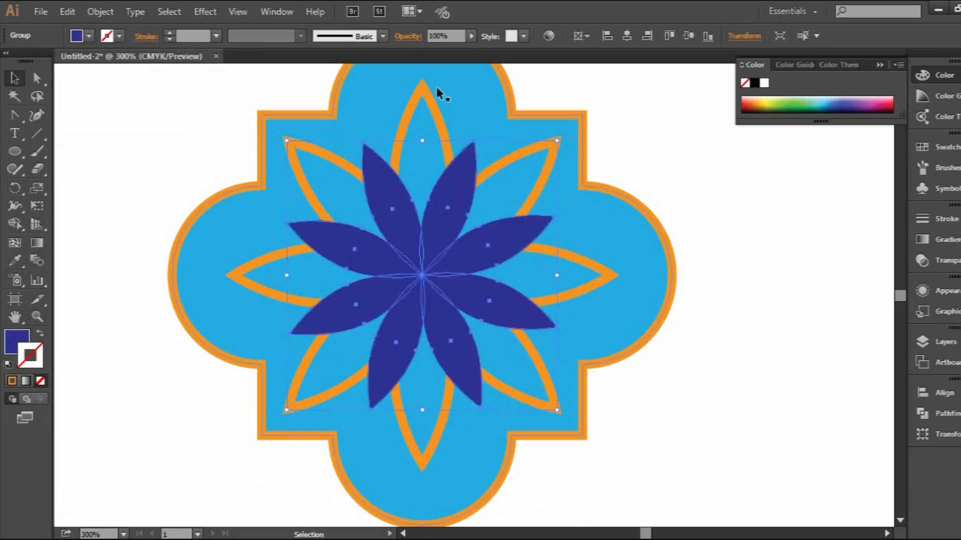
# Copy the large orange outlined flower and paste the duplicate in front at the same position
pyautogui.click(422, 90)
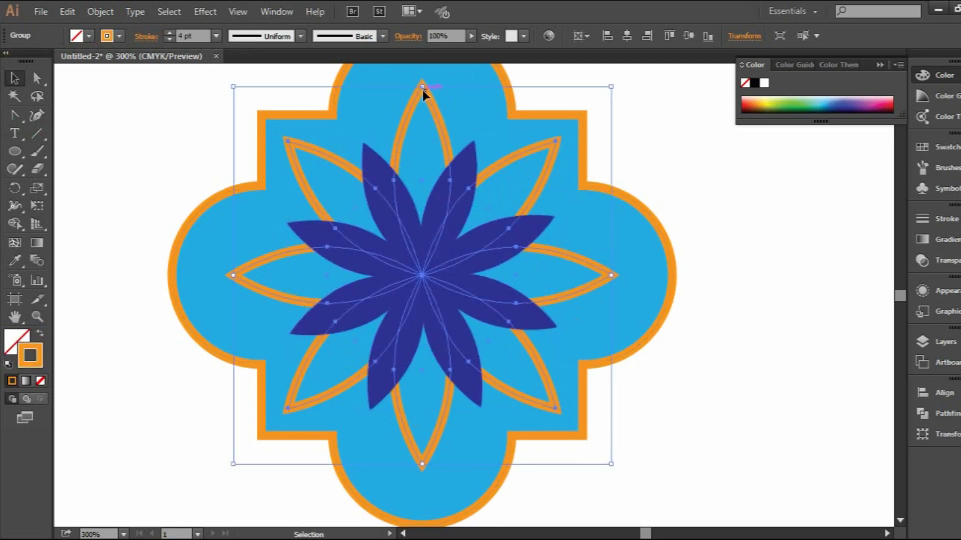
pyautogui.rightClick(423, 91)
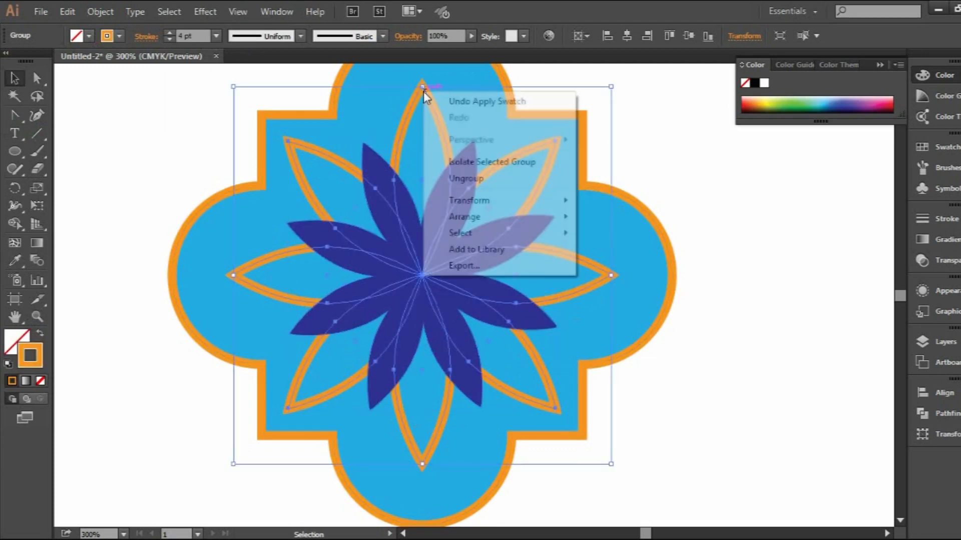
pyautogui.click(417, 94)
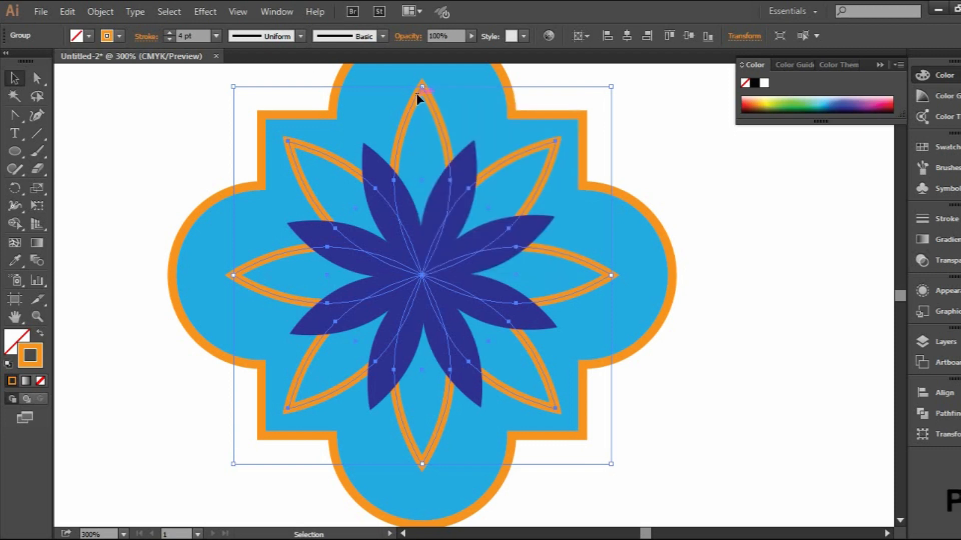
pyautogui.click(101, 7)
pyautogui.moveTo(67, 11)
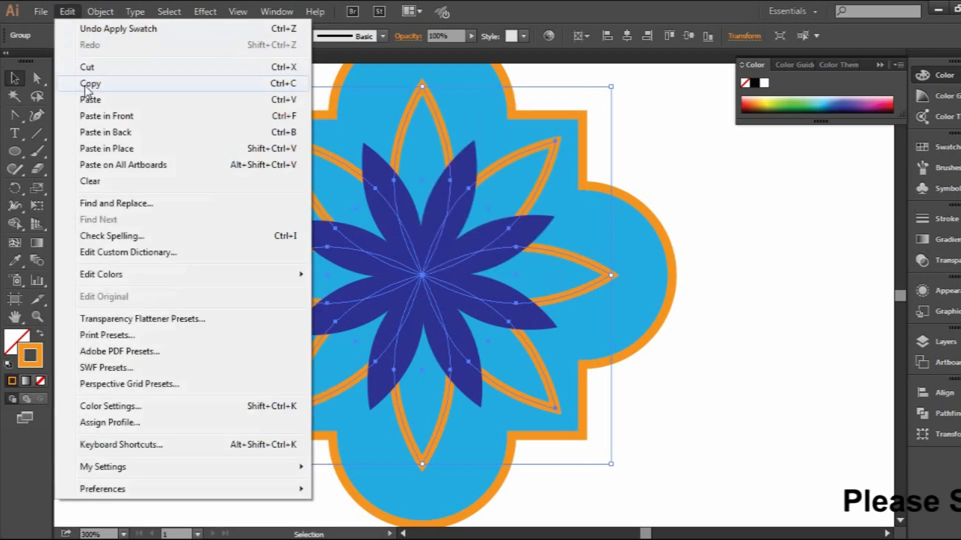
pyautogui.click(85, 86)
pyautogui.click(67, 11)
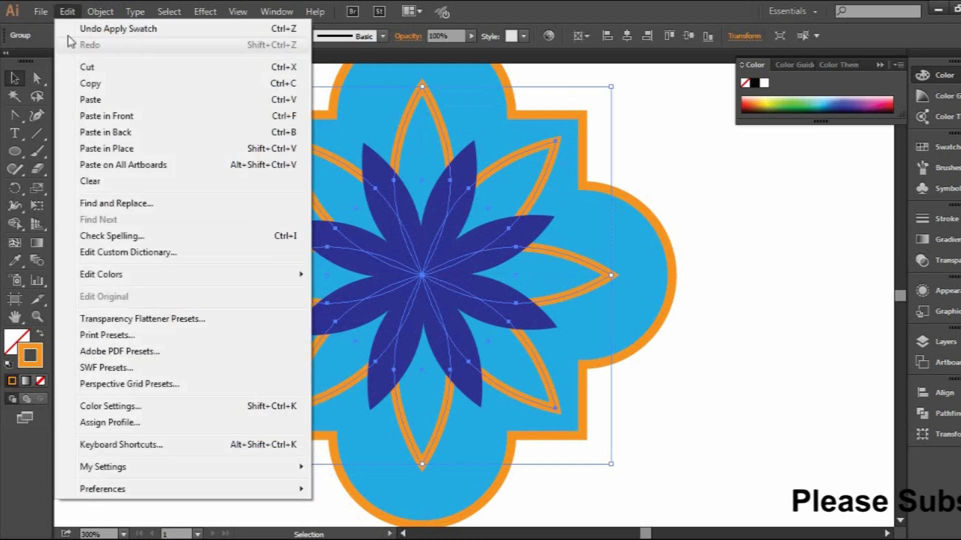
pyautogui.click(107, 116)
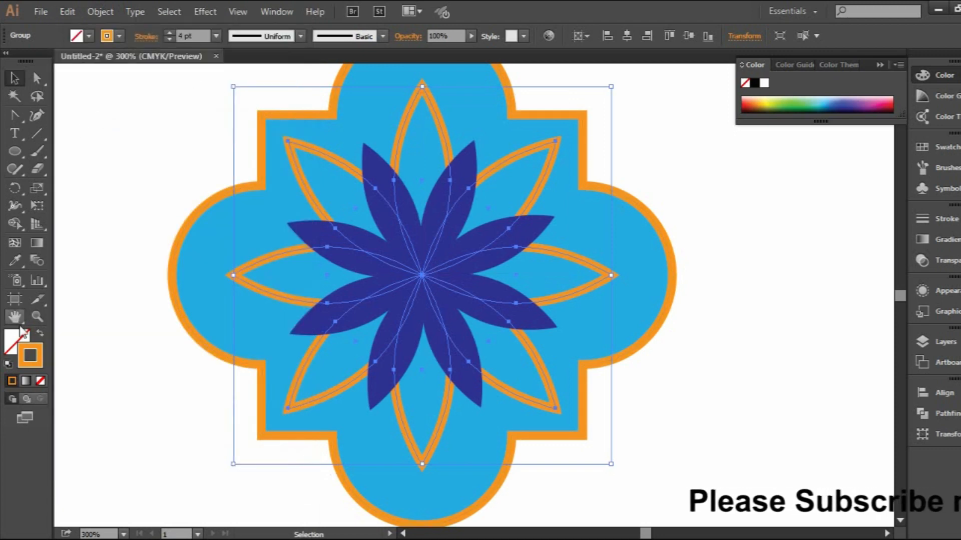
# Change the pasted large flower to a solid orange fill without stroke and bring it in front of the dark blue petals
pyautogui.click(42, 336)
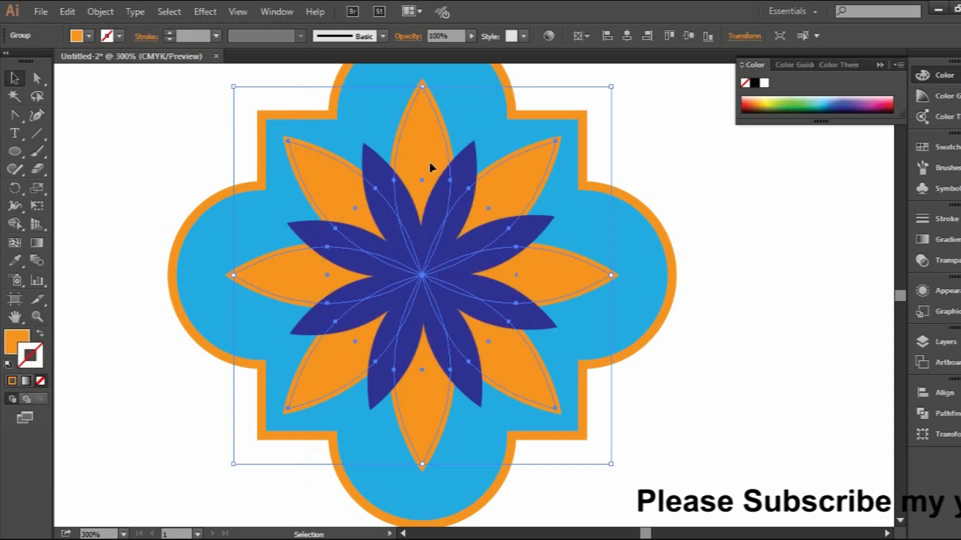
pyautogui.rightClick(428, 157)
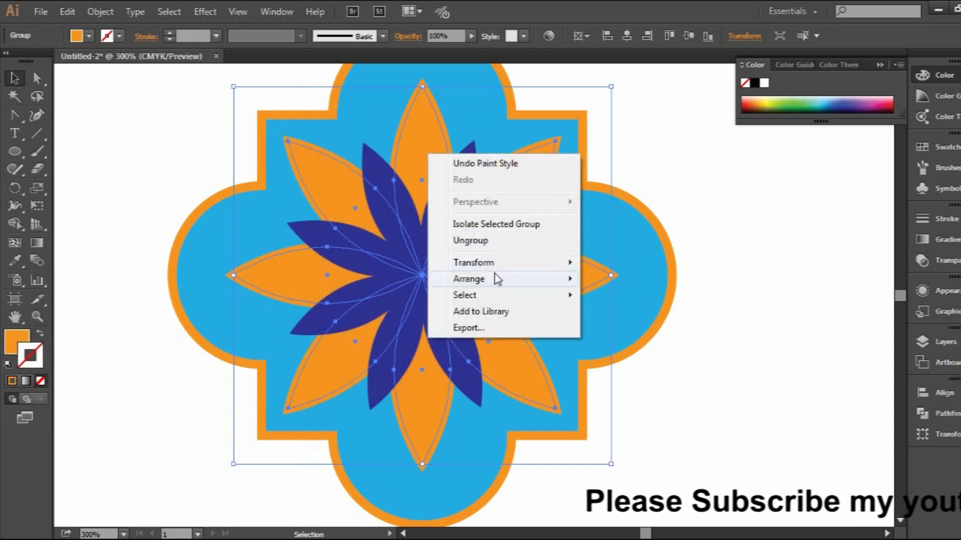
pyautogui.moveTo(498, 279)
pyautogui.click(602, 279)
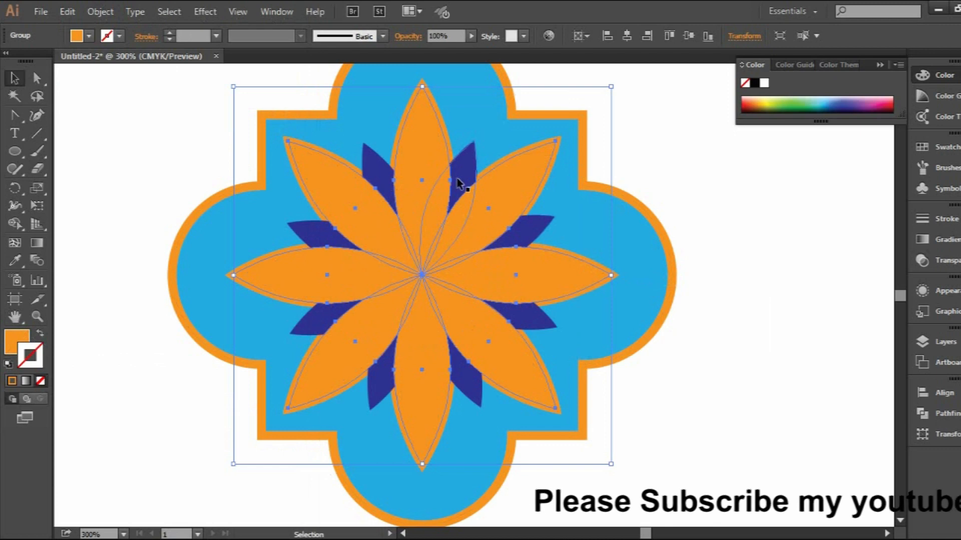
# Shrink the solid orange flower around its centre so it fits inside the outlined petals, and slightly shrink the dark blue flower as well
pyautogui.moveTo(613, 86); pyautogui.dragTo(576, 115)
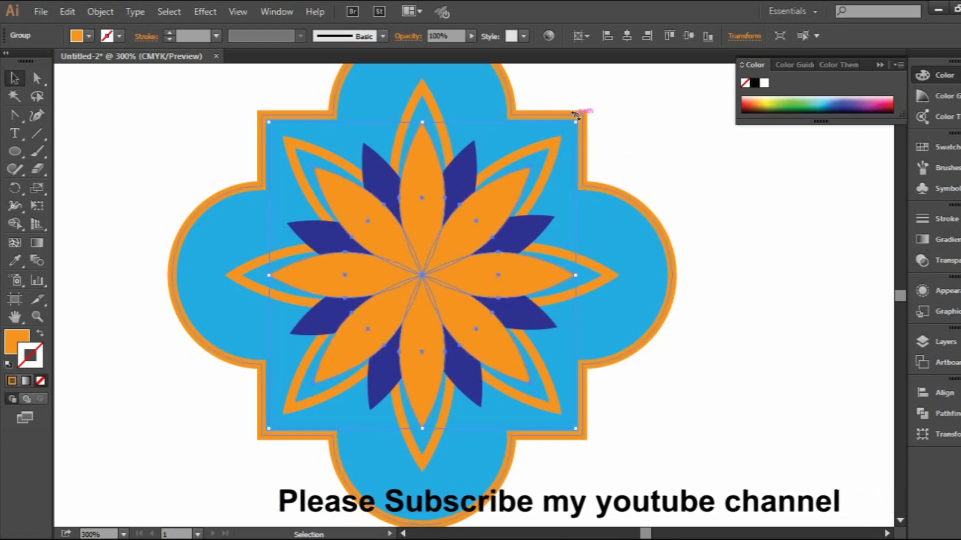
pyautogui.click(471, 167)
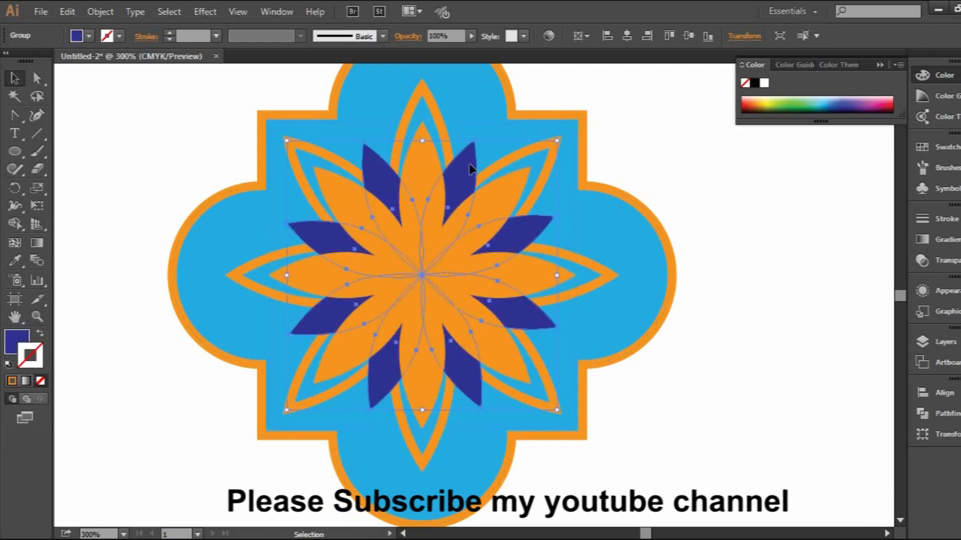
pyautogui.moveTo(557, 141); pyautogui.dragTo(552, 147)
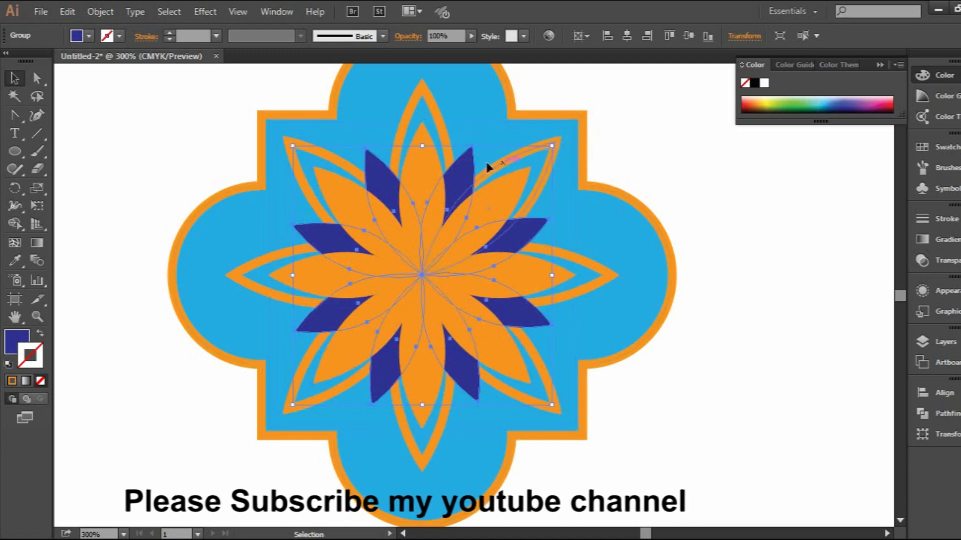
# Create a smaller concentric copy of the solid orange flower and give it a light blue fill
pyautogui.click(428, 166)
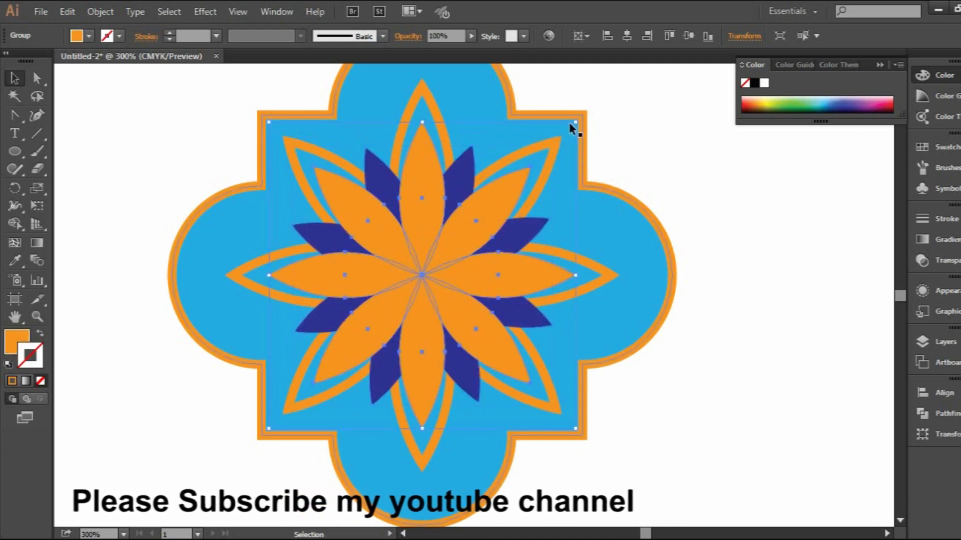
pyautogui.press('a')
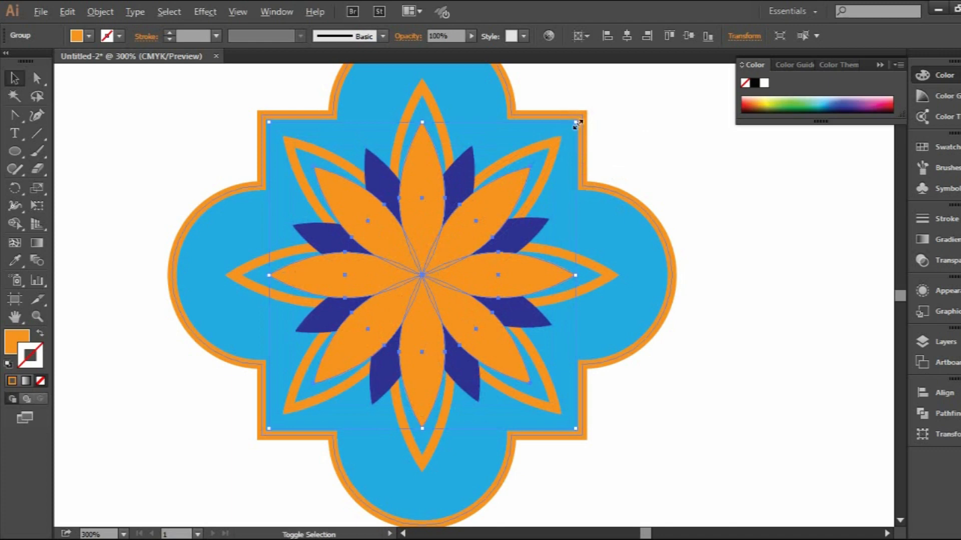
pyautogui.moveTo(577, 123); pyautogui.dragTo(531, 189)
pyautogui.click(87, 35)
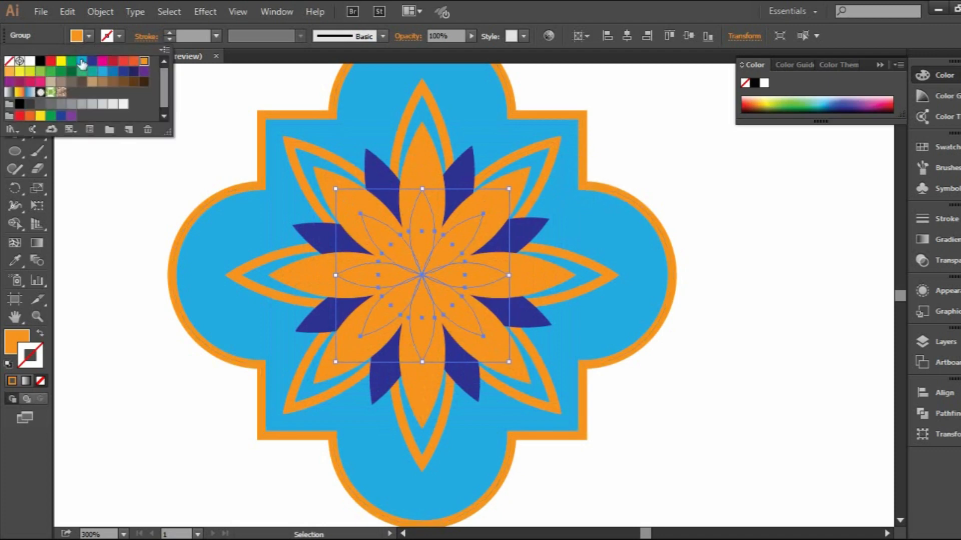
pyautogui.click(82, 61)
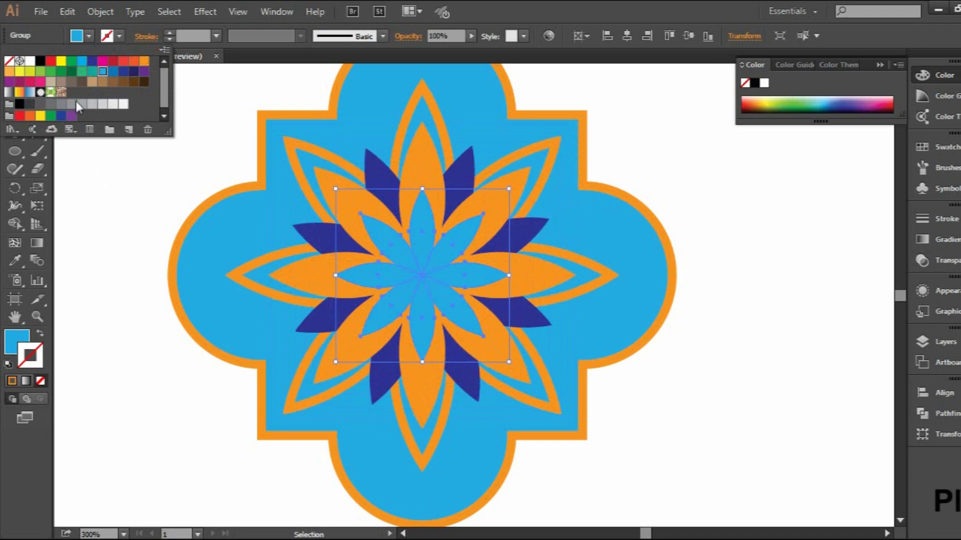
pyautogui.click(103, 206)
pyautogui.click(105, 205)
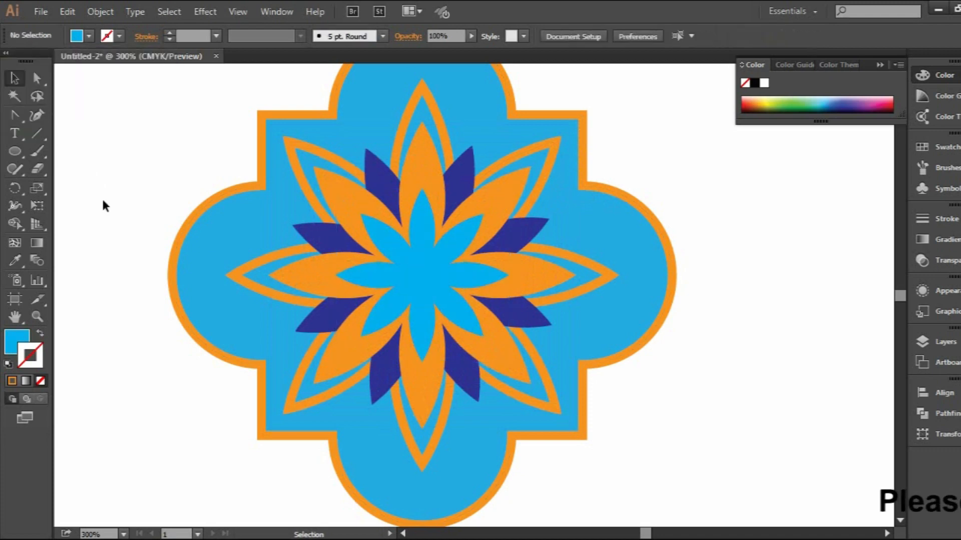
# Select the entire artwork and expand both its fills and strokes into shapes
pyautogui.scroll(-1, 425, 231)
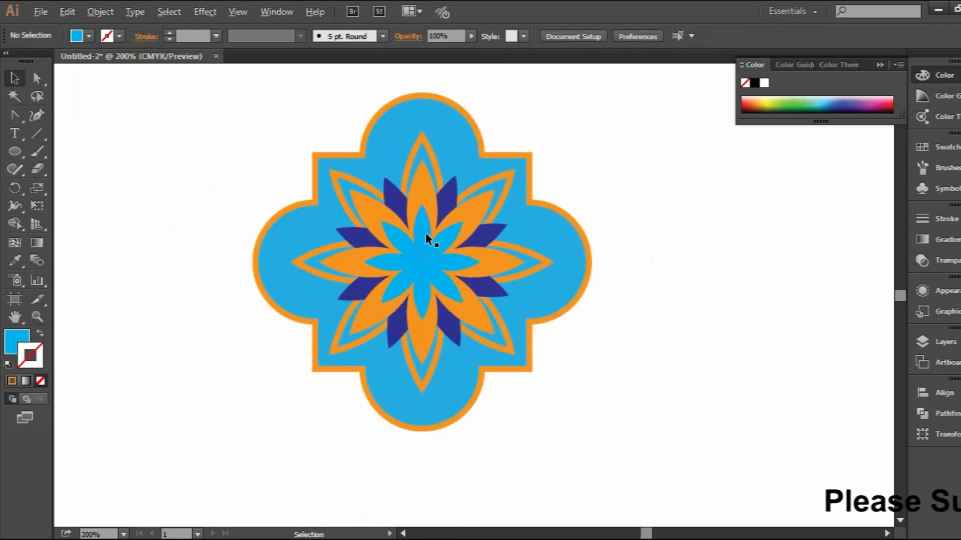
pyautogui.scroll(-1, 425, 238)
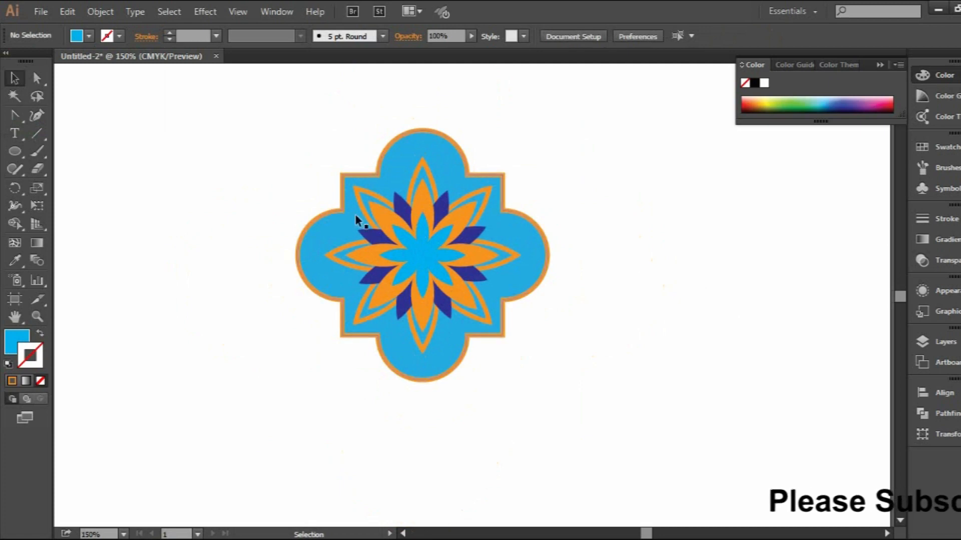
pyautogui.moveTo(230, 135); pyautogui.dragTo(550, 408)
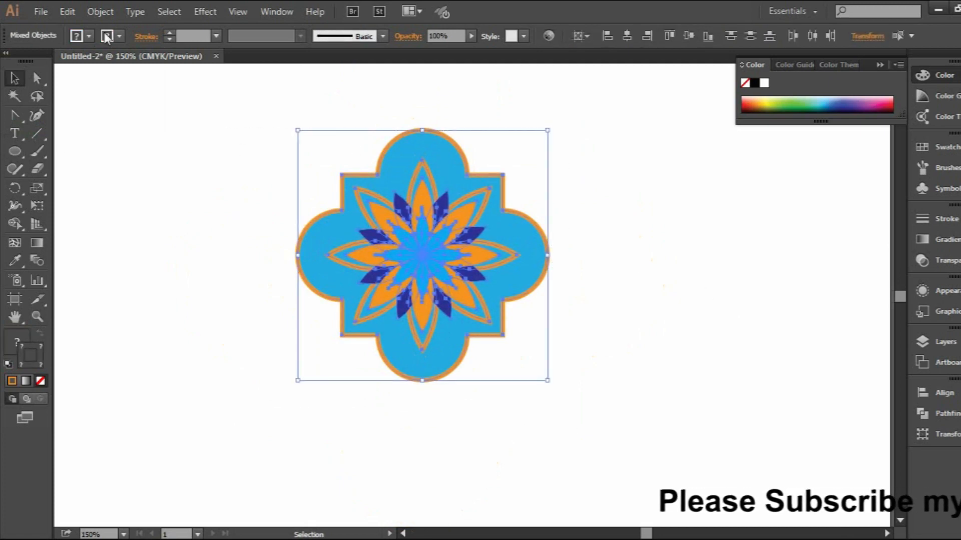
pyautogui.click(98, 10)
pyautogui.click(125, 168)
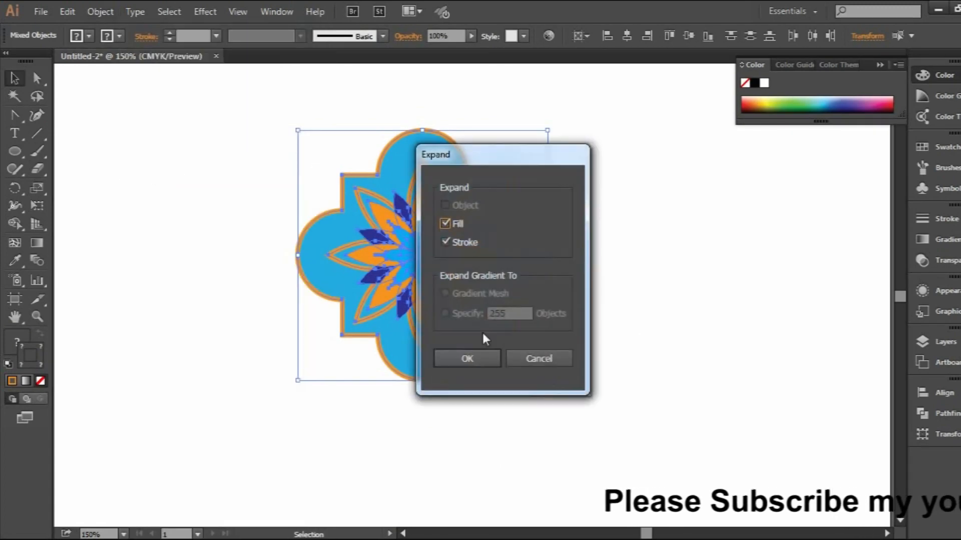
pyautogui.click(467, 358)
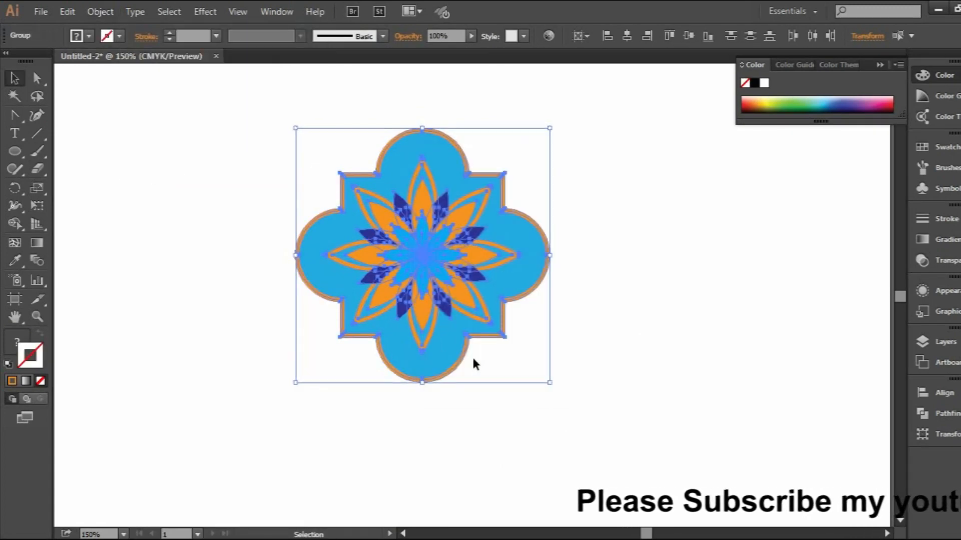
pyautogui.click(735, 277)
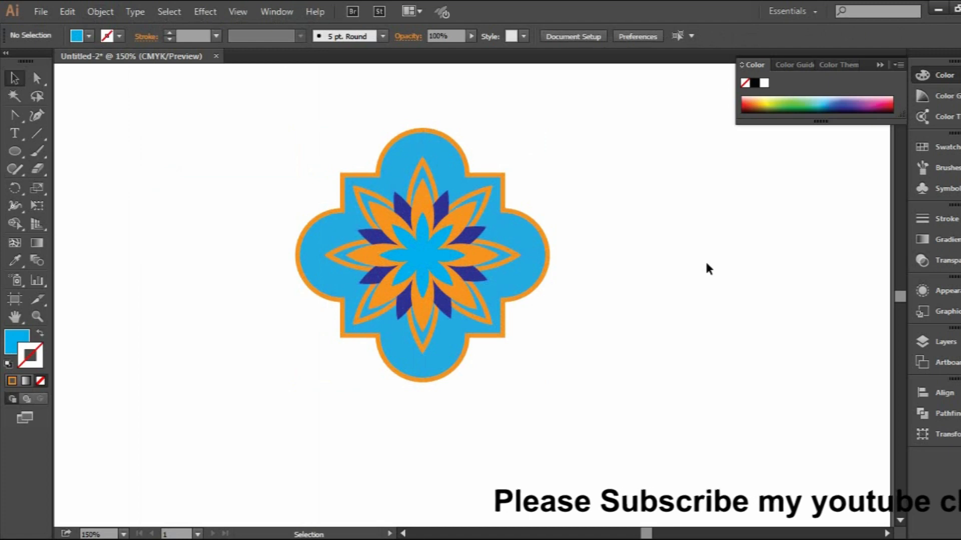
pyautogui.scroll(1, 707, 269)
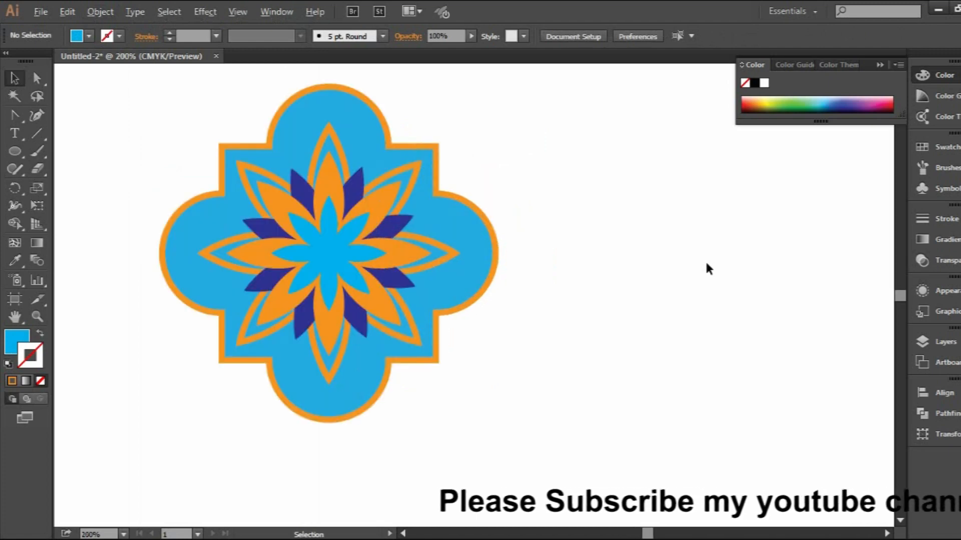
pyautogui.hscroll(-3, 601, 373)
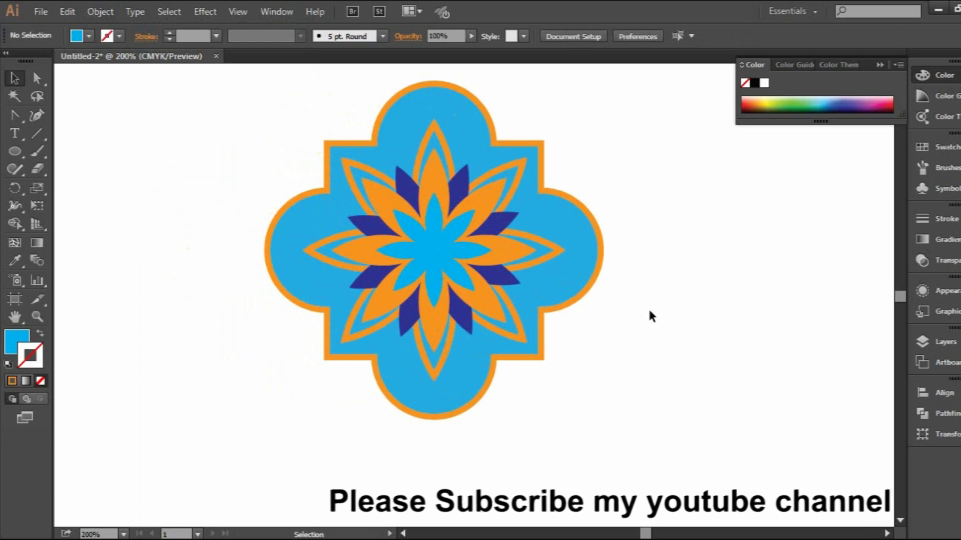
pyautogui.moveTo(14, 151); pyautogui.dragTo(67, 152)
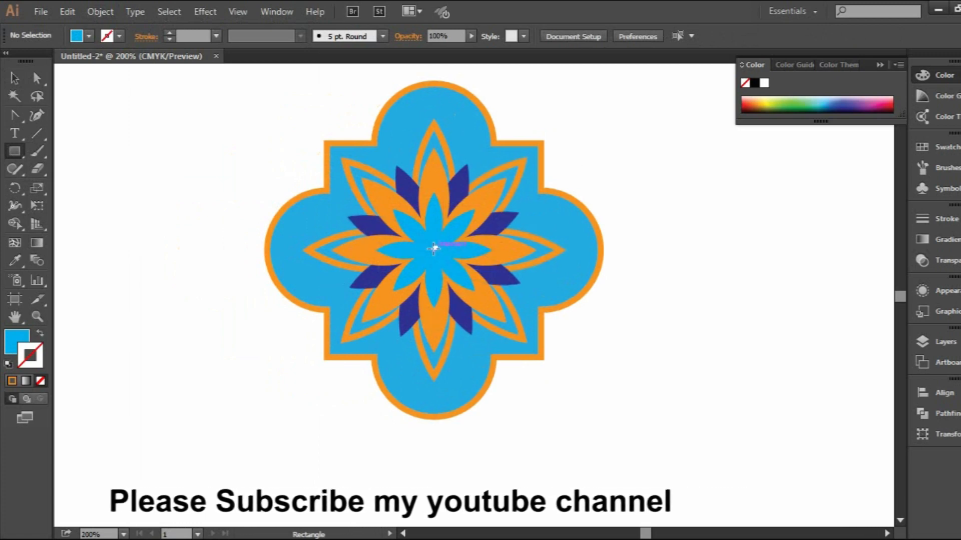
pyautogui.moveTo(432, 250)
pyautogui.mouseDown()
pyautogui.moveTo(509, 350)
pyautogui.moveTo(515, 382)
pyautogui.moveTo(545, 420)
pyautogui.mouseUp()
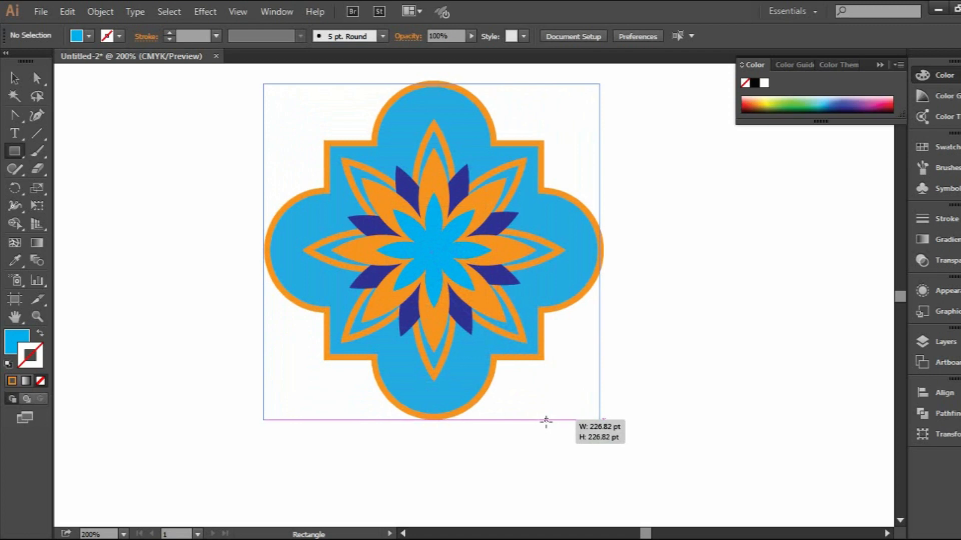
pyautogui.moveTo(546, 420); pyautogui.dragTo(546, 420)
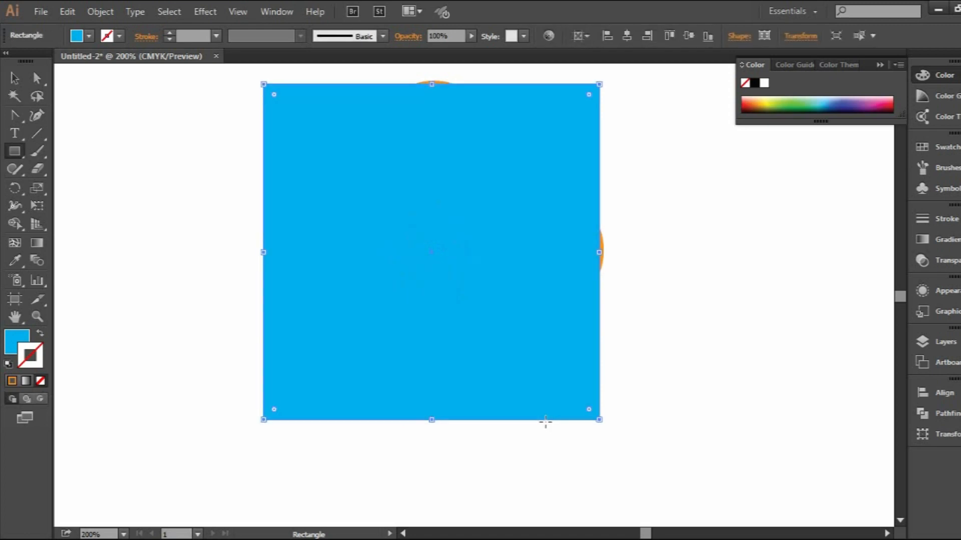
pyautogui.hotkey('ctrl', 'z')
# Select all parts of the quatrefoil artwork and align their vertical centres
pyautogui.scroll(1, 450, 234)
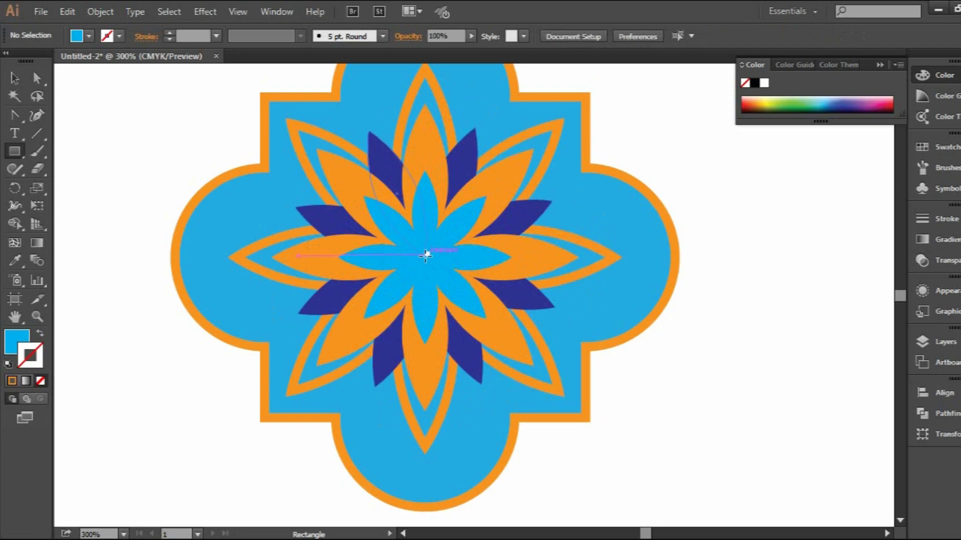
pyautogui.click(15, 77)
pyautogui.moveTo(167, 99); pyautogui.dragTo(658, 417)
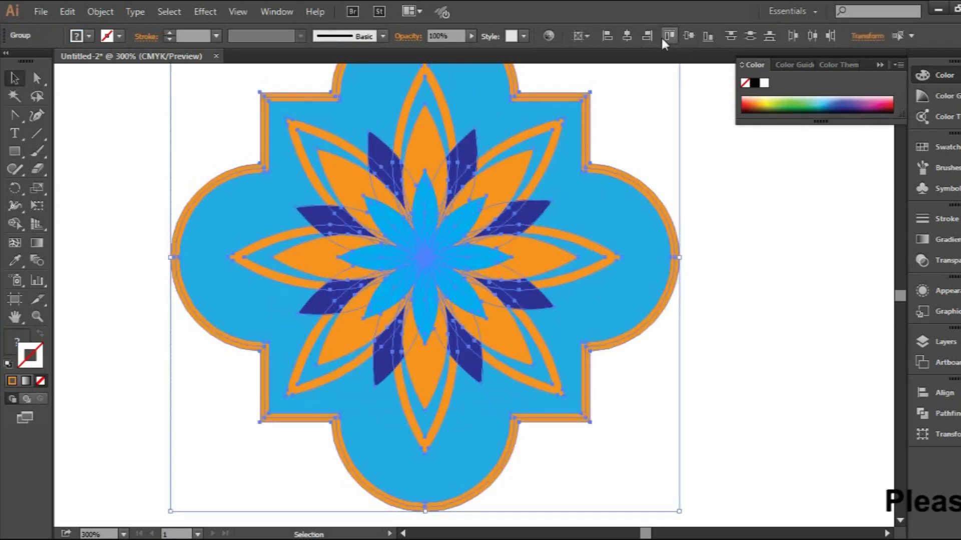
pyautogui.click(693, 37)
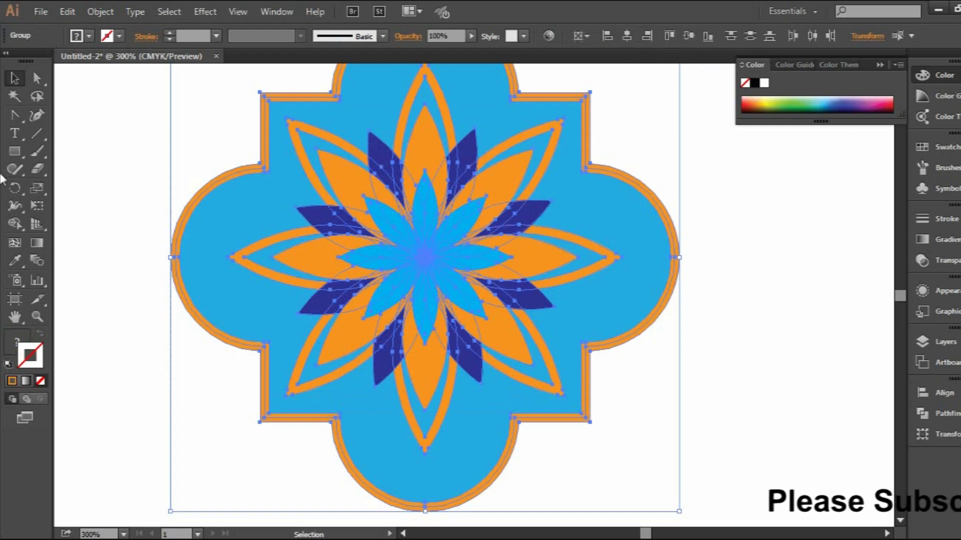
# Draw a square of about 229 pt outward from the flower's centre around the quatrefoil, with no fill and a light blue stroke
pyautogui.click(17, 153)
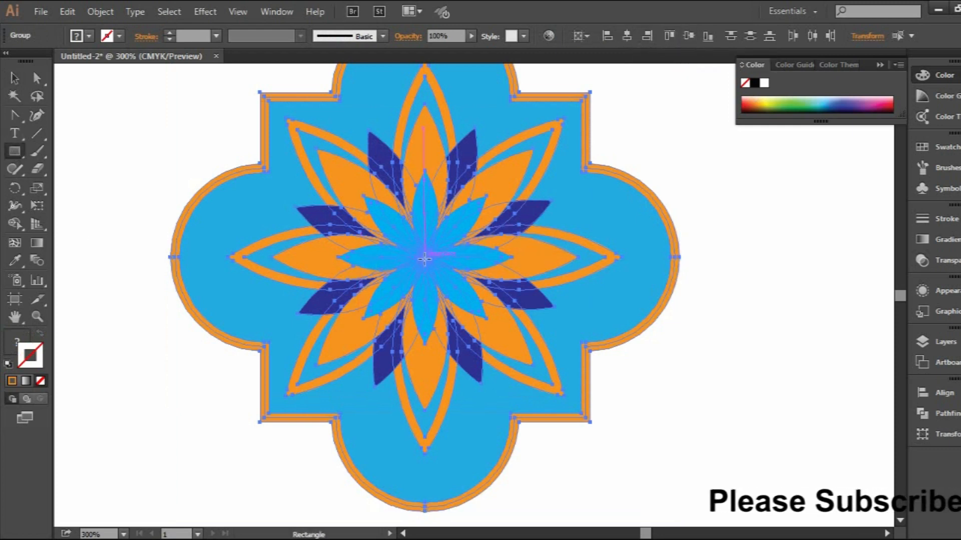
pyautogui.moveTo(426, 257); pyautogui.dragTo(675, 513)
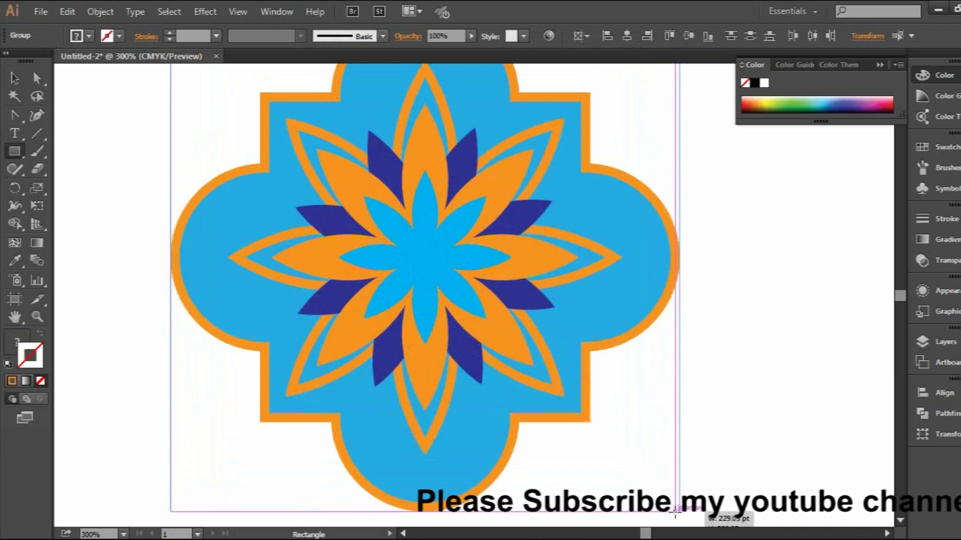
pyautogui.moveTo(675, 510); pyautogui.dragTo(679, 512)
pyautogui.scroll(5, 449, 159)
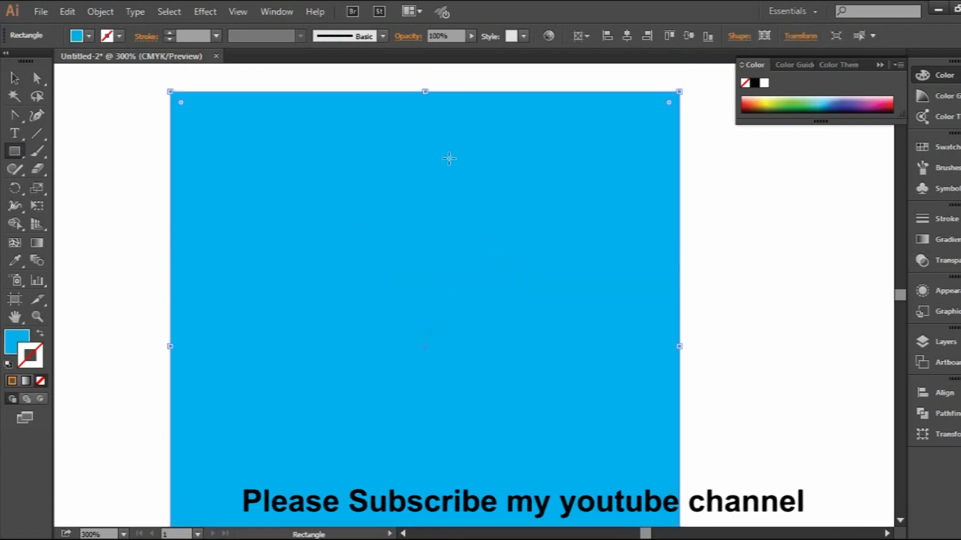
pyautogui.scroll(-2, 449, 159)
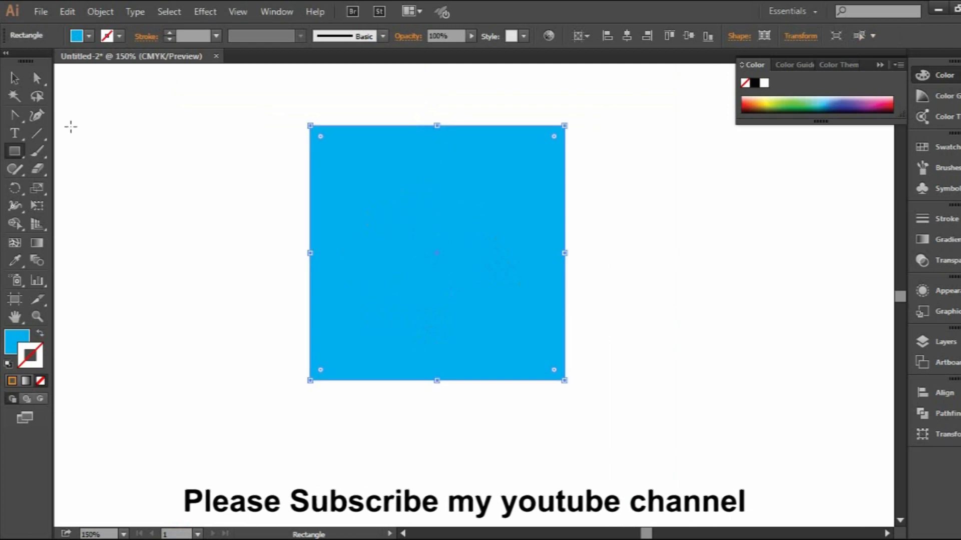
pyautogui.click(40, 332)
pyautogui.scroll(1, 185, 152)
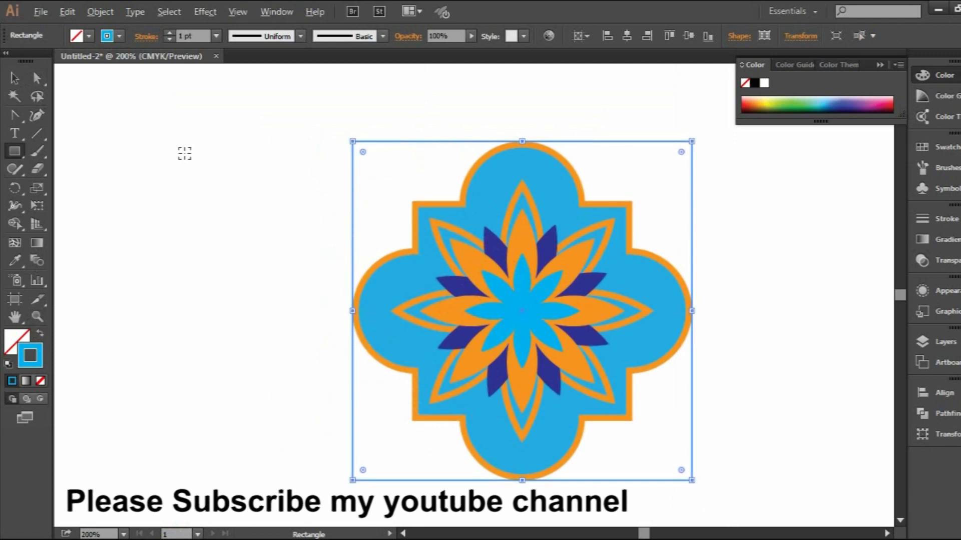
pyautogui.press('v')
pyautogui.click(124, 187)
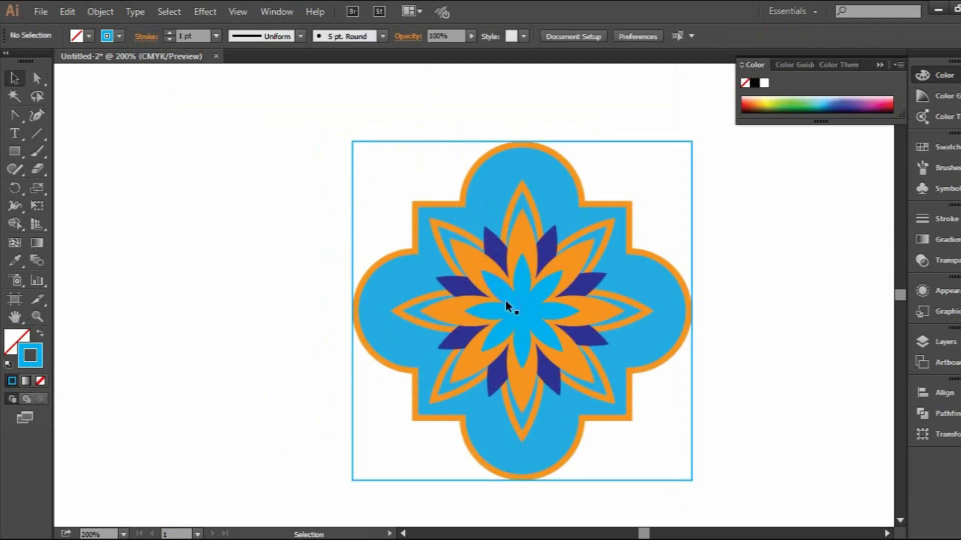
# Duplicate the small light blue centre flower onto all four corners of the square, centring each copy on its corner
pyautogui.click(524, 316)
pyautogui.moveTo(524, 312); pyautogui.dragTo(680, 142)
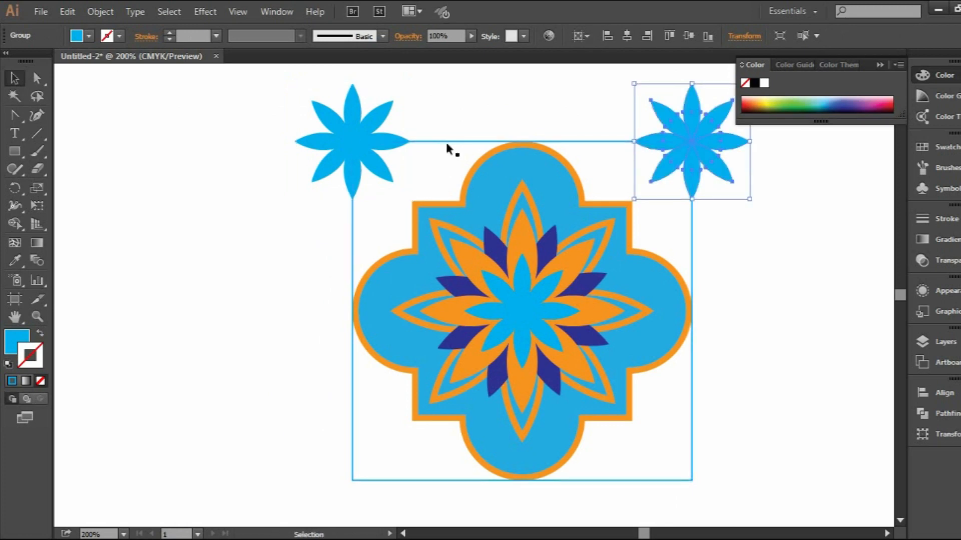
pyautogui.keyDown('shift'); pyautogui.click(353, 134); pyautogui.keyUp('shift')
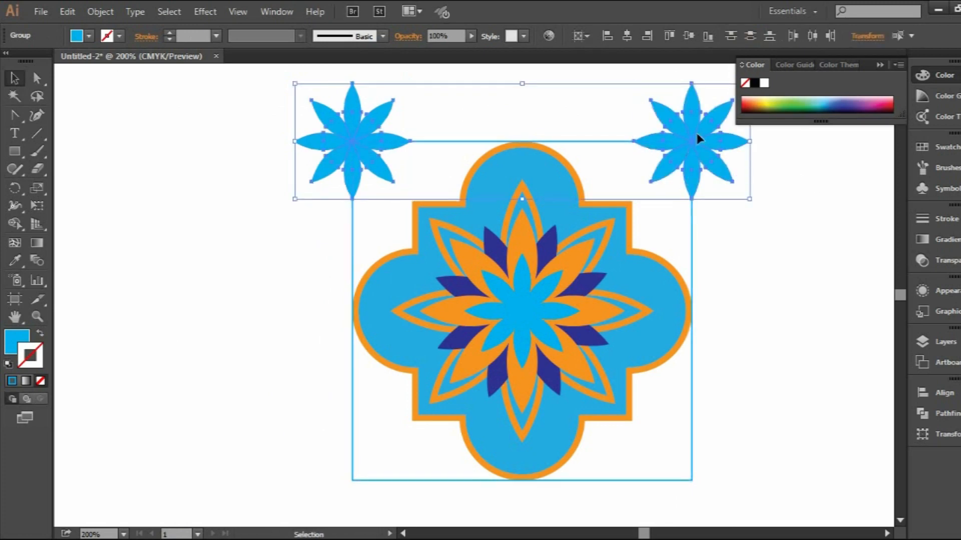
pyautogui.moveTo(695, 129); pyautogui.dragTo(702, 467)
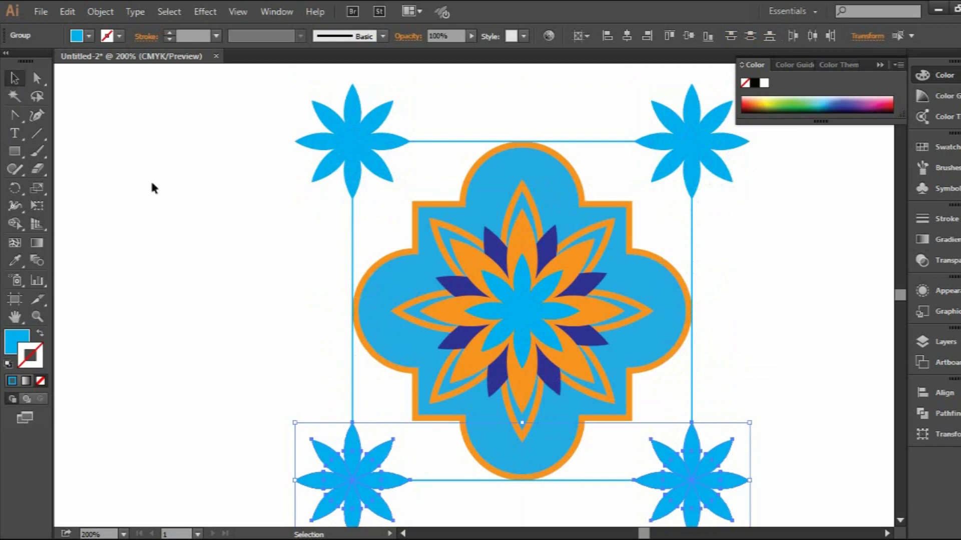
# Bring the light blue outline square to the front of the artwork
pyautogui.scroll(-1, 148, 182)
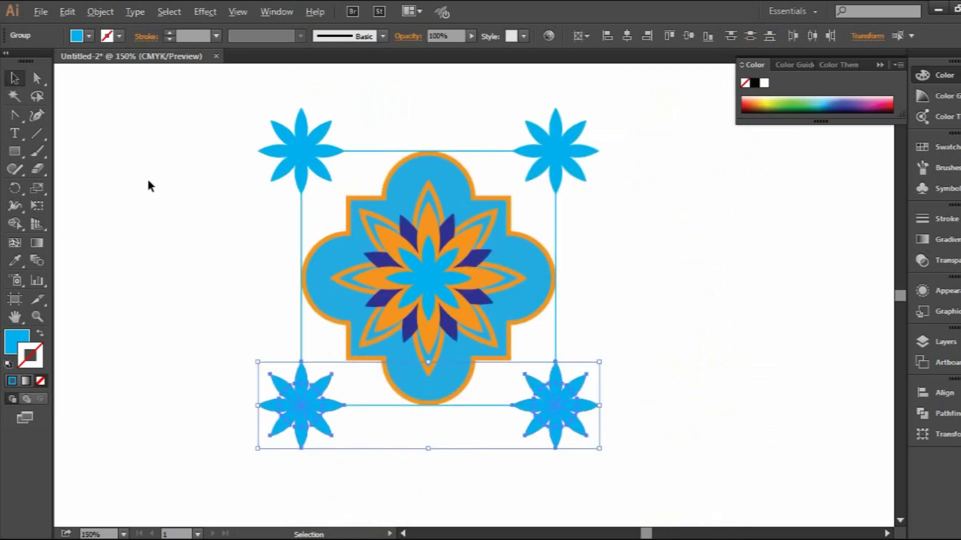
pyautogui.click(475, 149)
pyautogui.rightClick(476, 149)
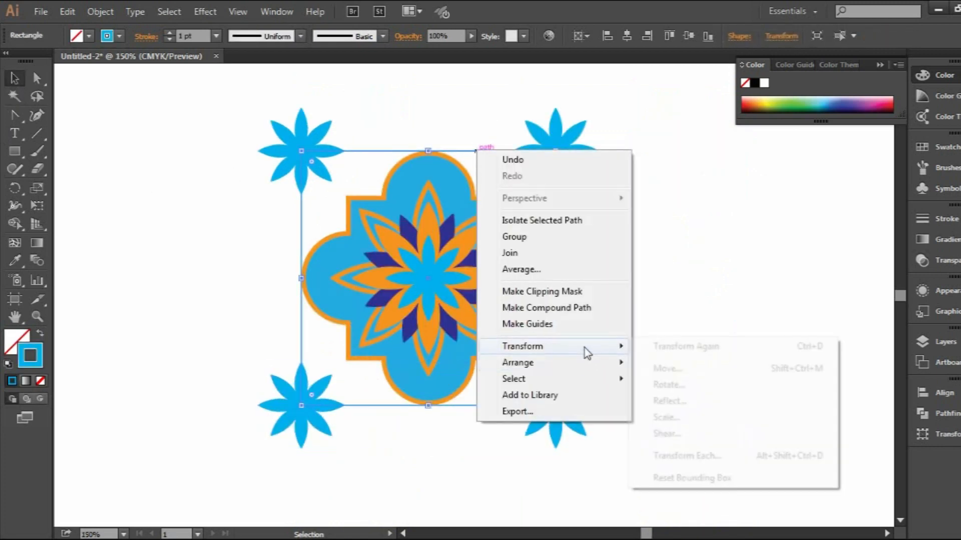
pyautogui.moveTo(589, 366)
pyautogui.click(659, 365)
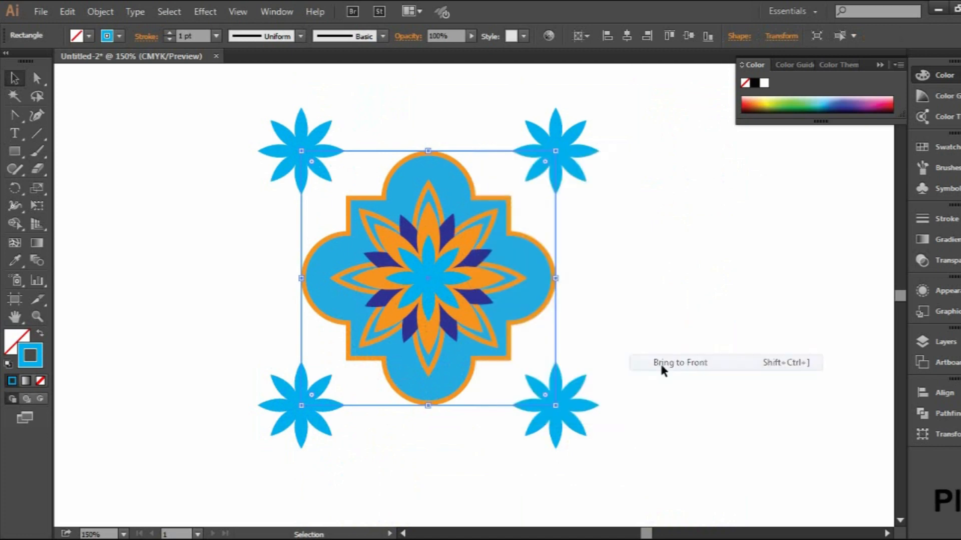
# Select the whole artwork and make a clipping mask from the front square, trimming the corner flowers
pyautogui.moveTo(195, 118); pyautogui.dragTo(596, 340)
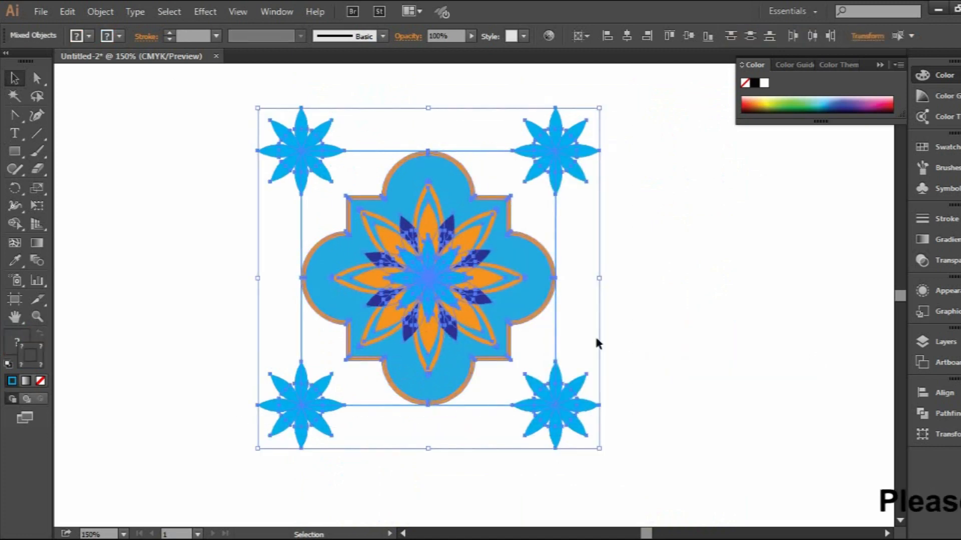
pyautogui.rightClick(454, 200)
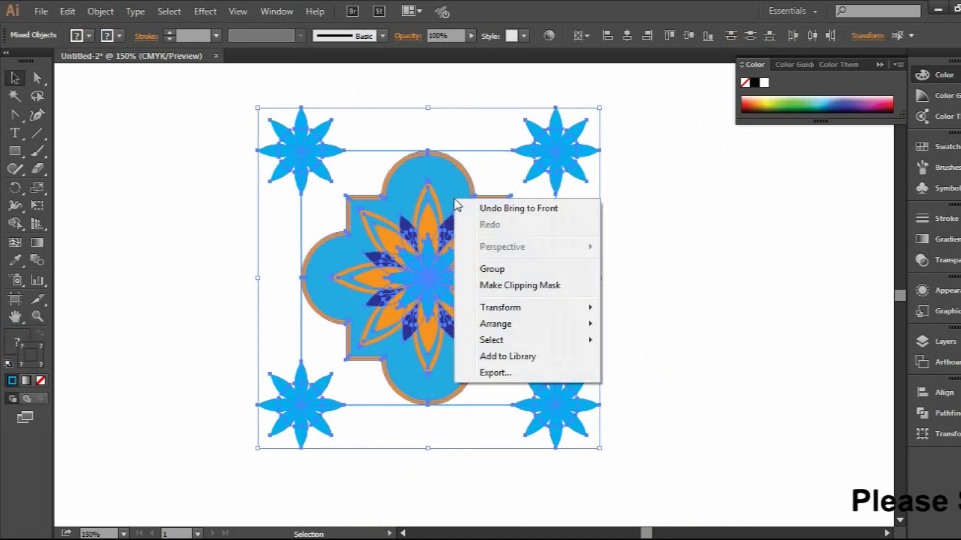
pyautogui.click(504, 287)
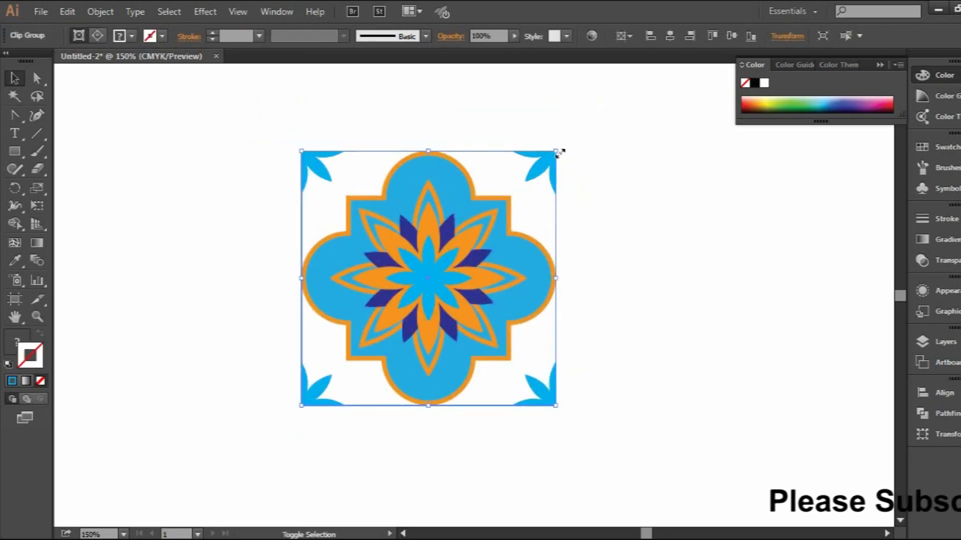
# Scale the clipped tile down proportionally around its centre to about 149 pt wide
pyautogui.moveTo(556, 149); pyautogui.dragTo(526, 165)
pyautogui.click(638, 233)
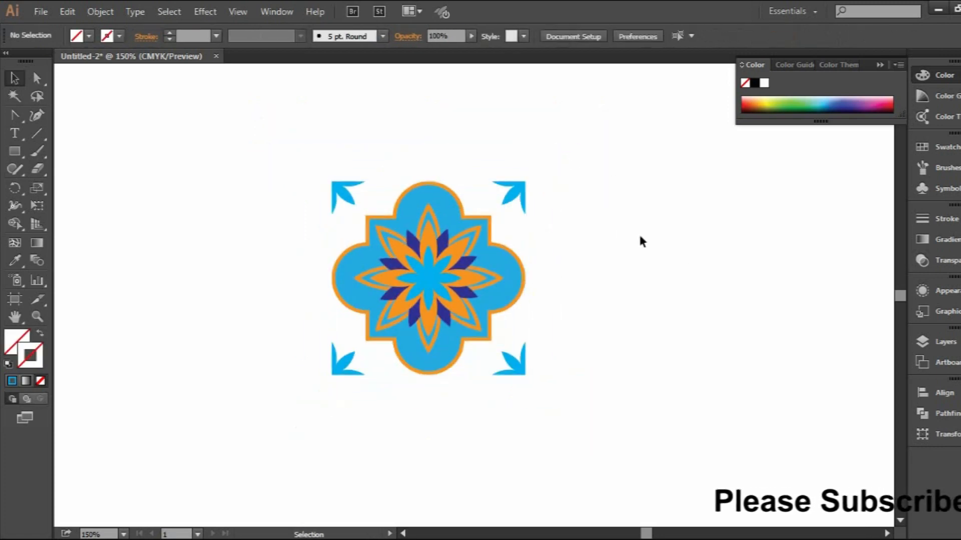
pyautogui.scroll(-2, 490, 204)
pyautogui.scroll(1, 491, 204)
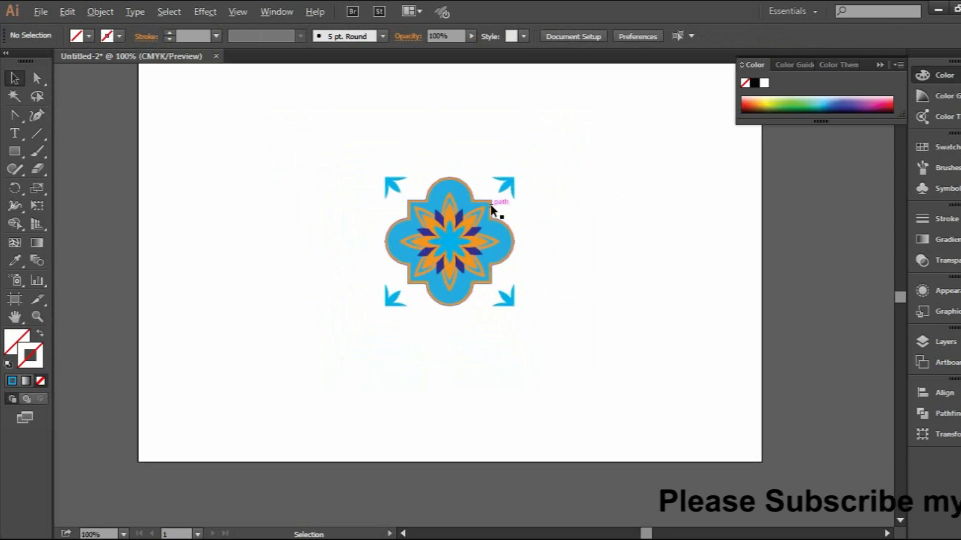
pyautogui.scroll(1, 491, 200)
pyautogui.click(493, 203)
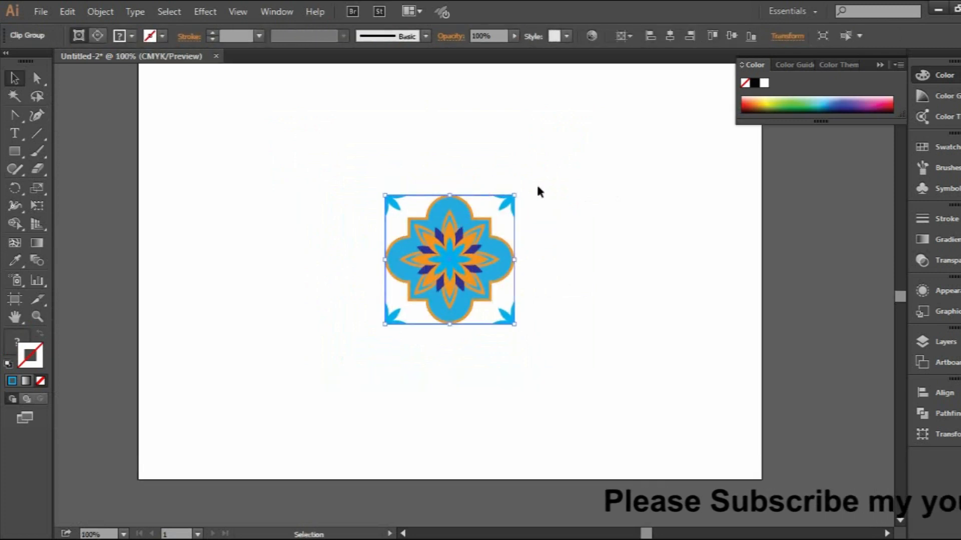
pyautogui.moveTo(519, 193); pyautogui.dragTo(512, 199)
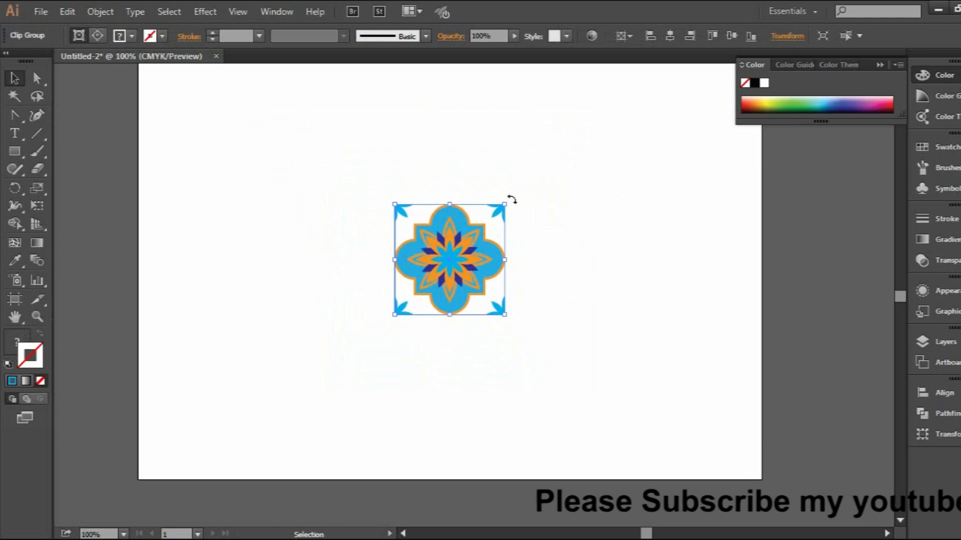
# Make a new pattern from the clipped tile and size the pattern tile to the art
pyautogui.click(68, 11)
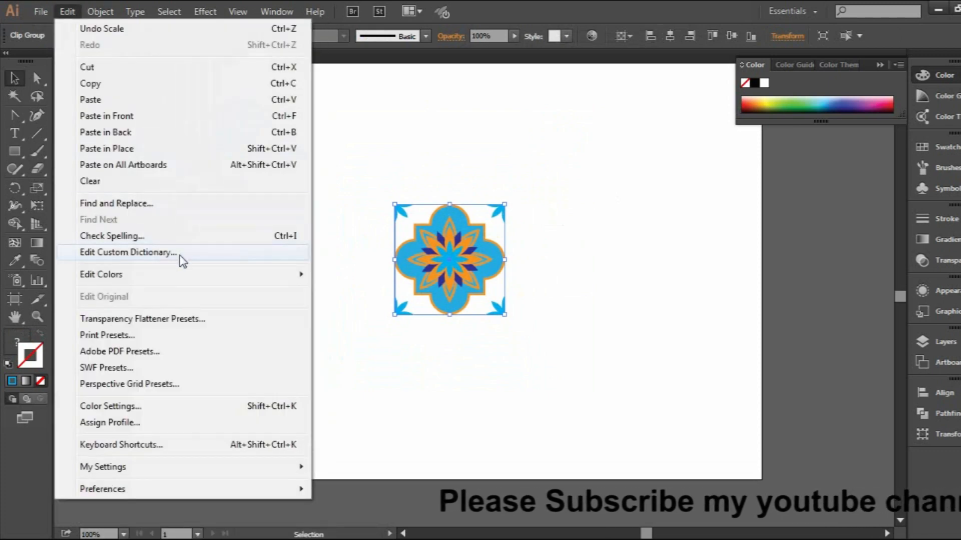
pyautogui.moveTo(111, 10)
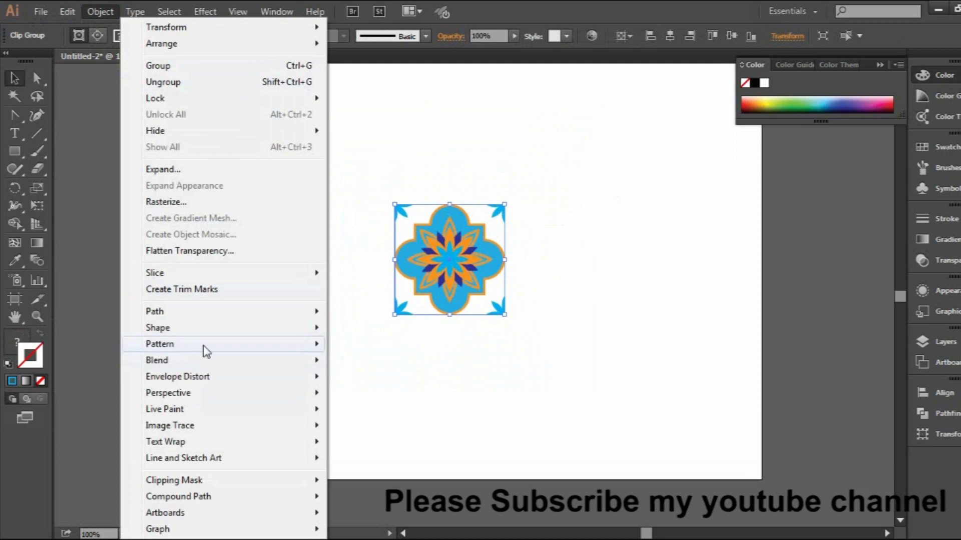
pyautogui.click(333, 346)
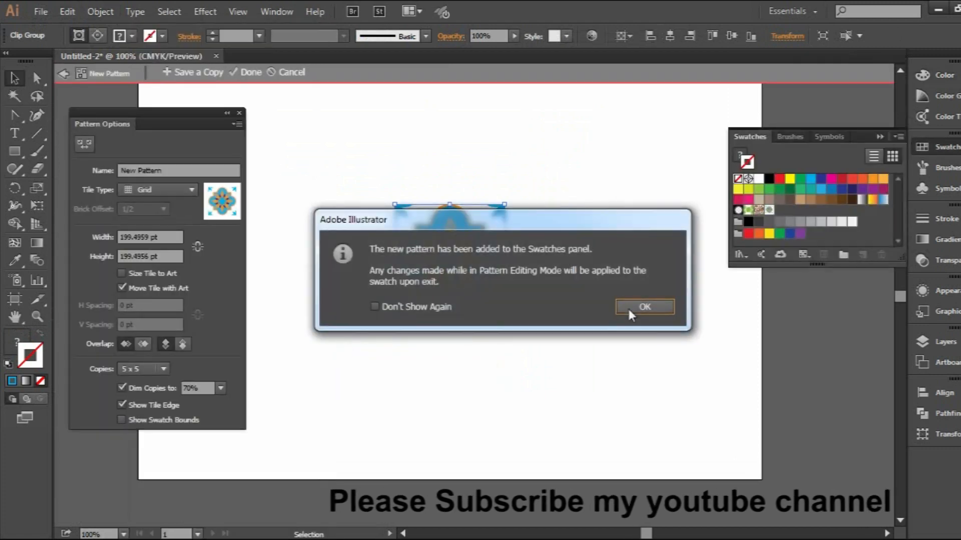
pyautogui.click(627, 307)
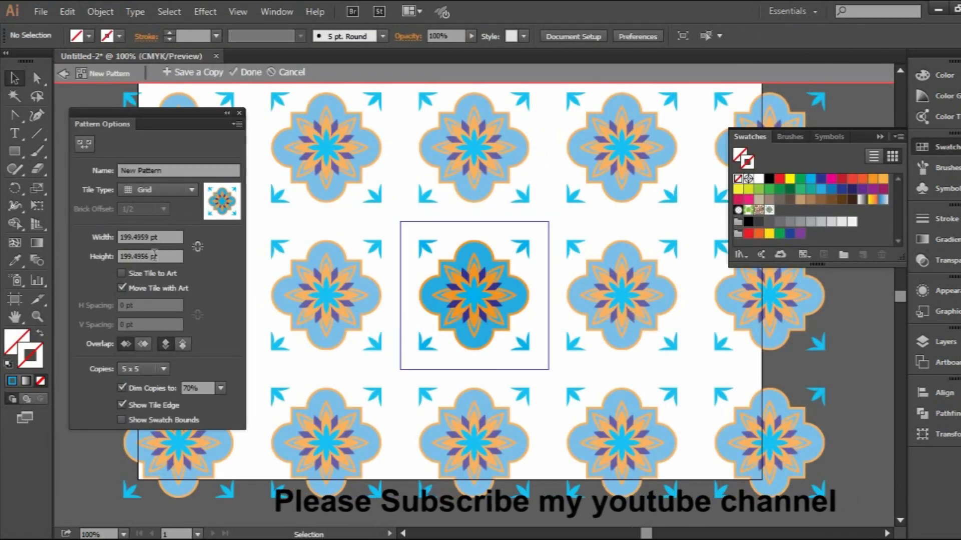
pyautogui.click(122, 273)
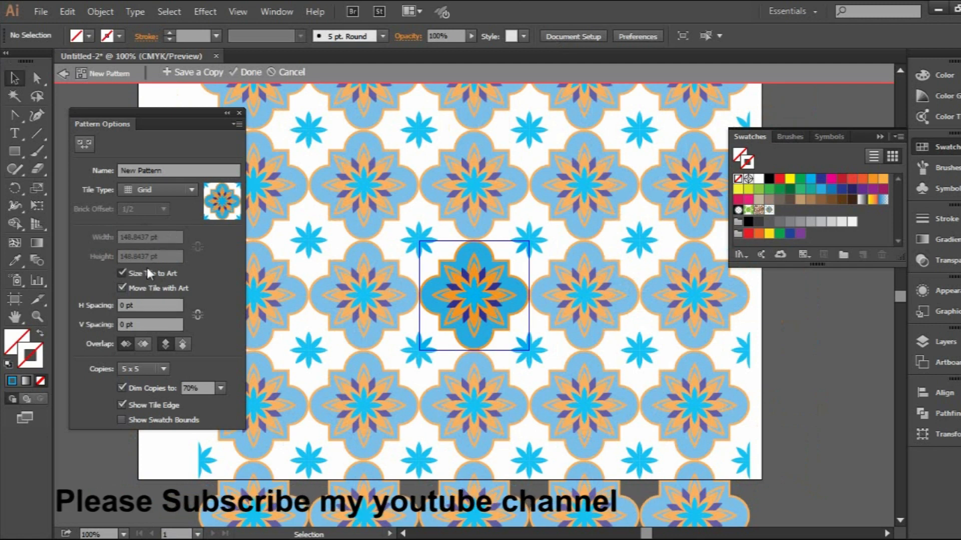
# Turn off sizing to art, set the pattern tile's width and height to 148 pt, and finish pattern editing
pyautogui.click(147, 271)
pyautogui.click(155, 236)
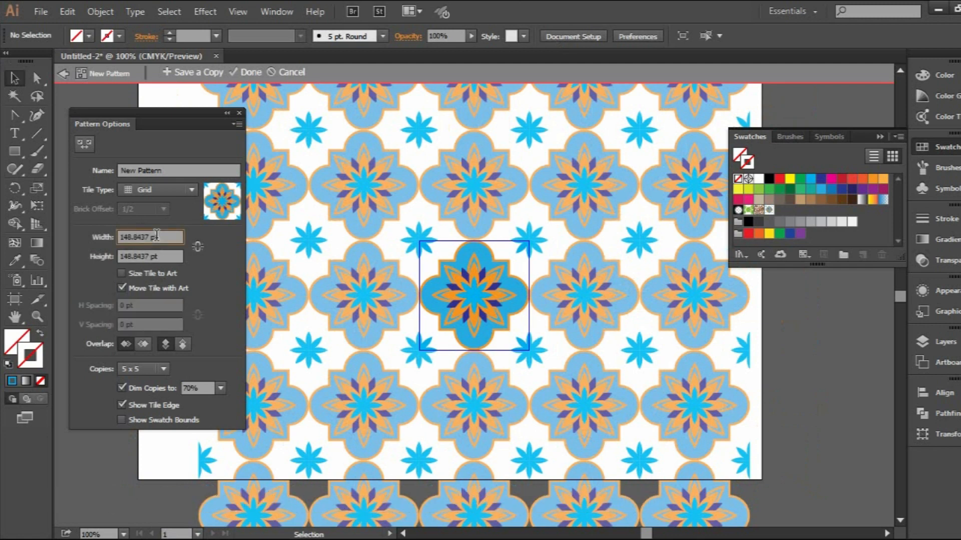
pyautogui.press('Down')
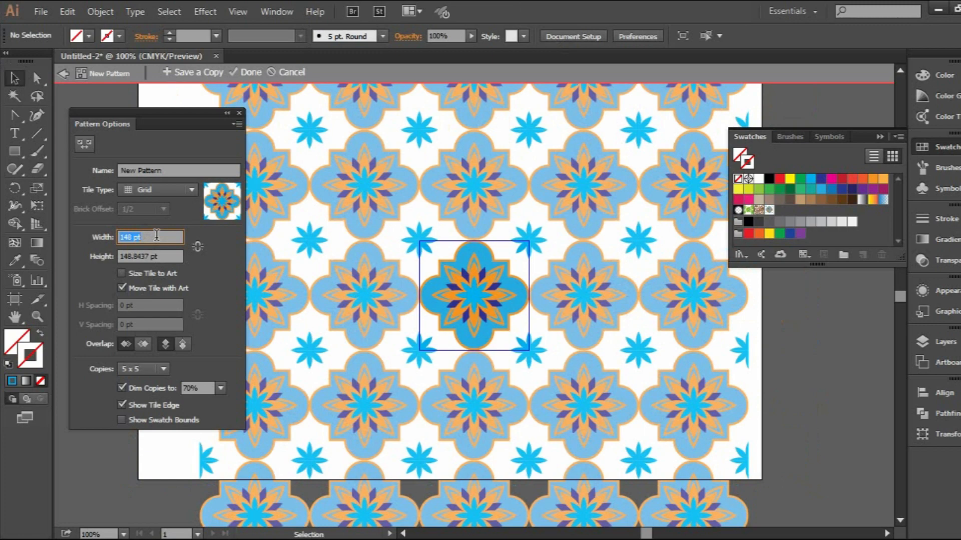
pyautogui.click(159, 255)
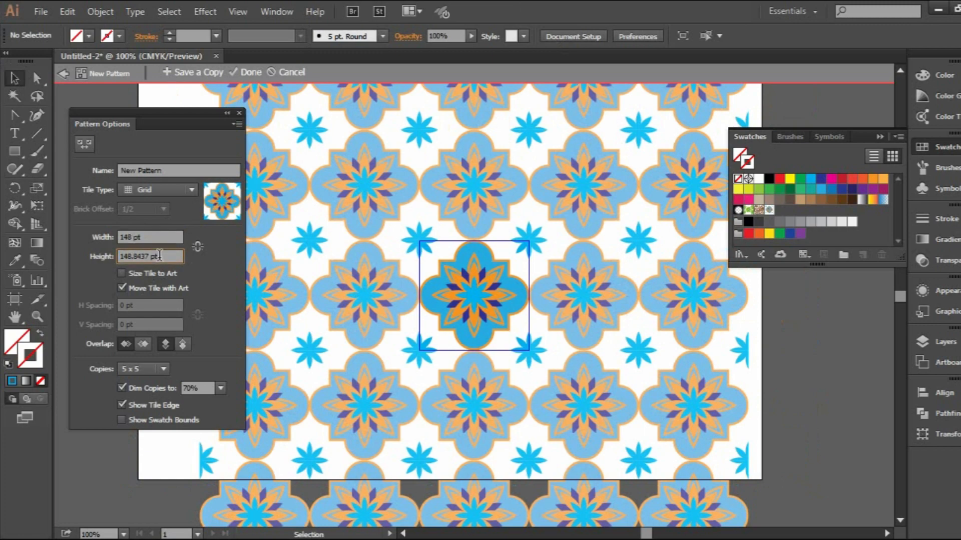
pyautogui.press('Down')
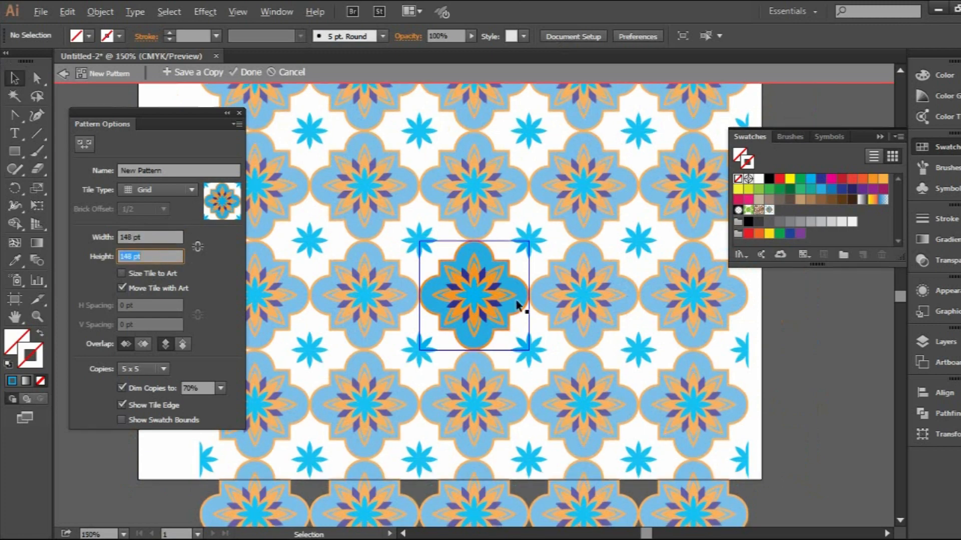
pyautogui.scroll(4, 517, 300)
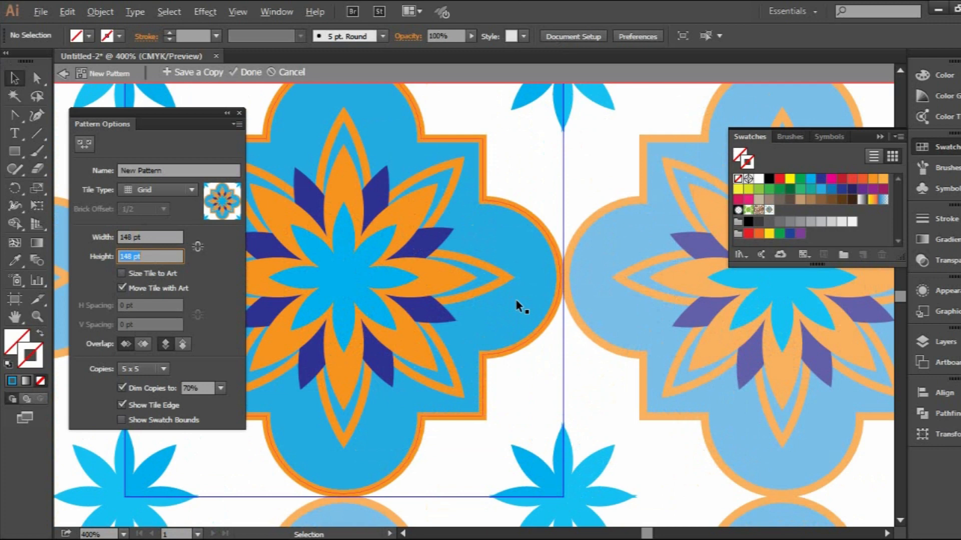
pyautogui.click(250, 73)
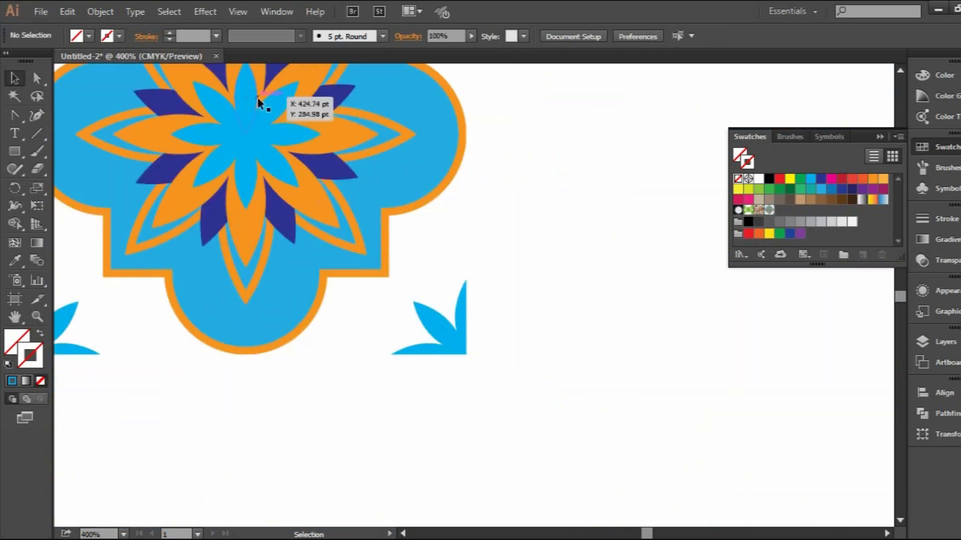
# Move the original clipped tile off the artboard, beyond its left edge
pyautogui.scroll(-4, 257, 96)
pyautogui.moveTo(246, 142); pyautogui.dragTo(418, 312)
pyautogui.moveTo(445, 262); pyautogui.dragTo(80, 245)
# Draw a rectangle covering the entire artboard and fill it with the new flower pattern swatch, with no stroke
pyautogui.click(14, 151)
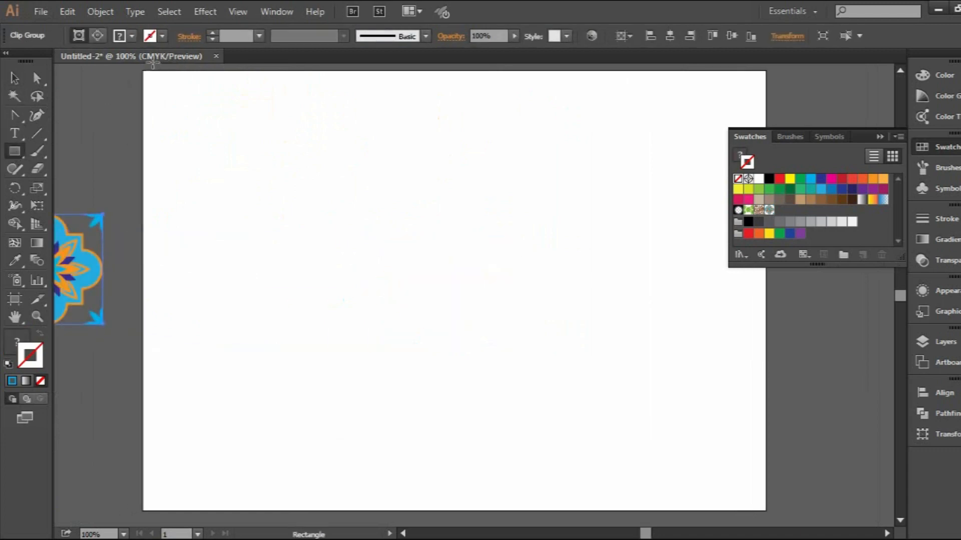
pyautogui.moveTo(142, 71)
pyautogui.mouseDown()
pyautogui.moveTo(549, 313)
pyautogui.moveTo(744, 476)
pyautogui.moveTo(766, 511)
pyautogui.mouseUp()
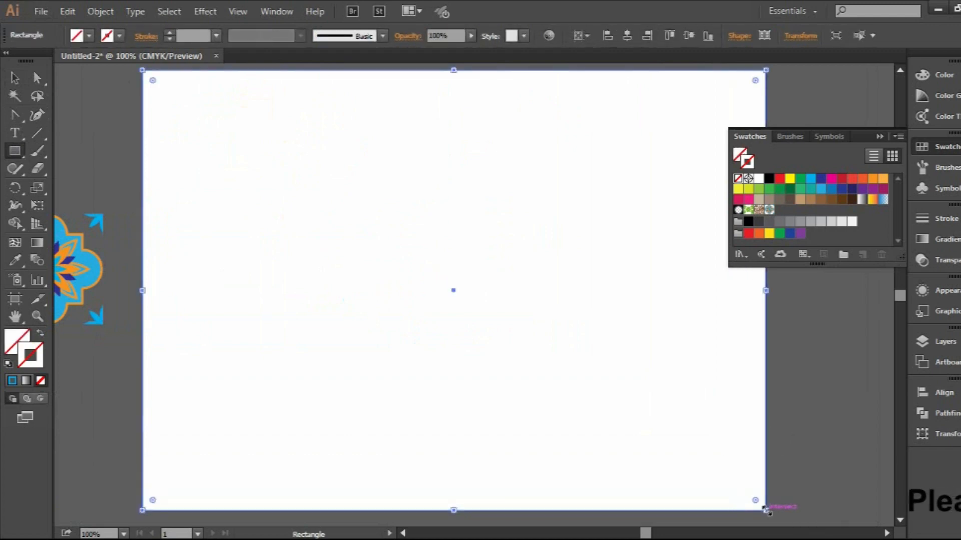
pyautogui.click(769, 211)
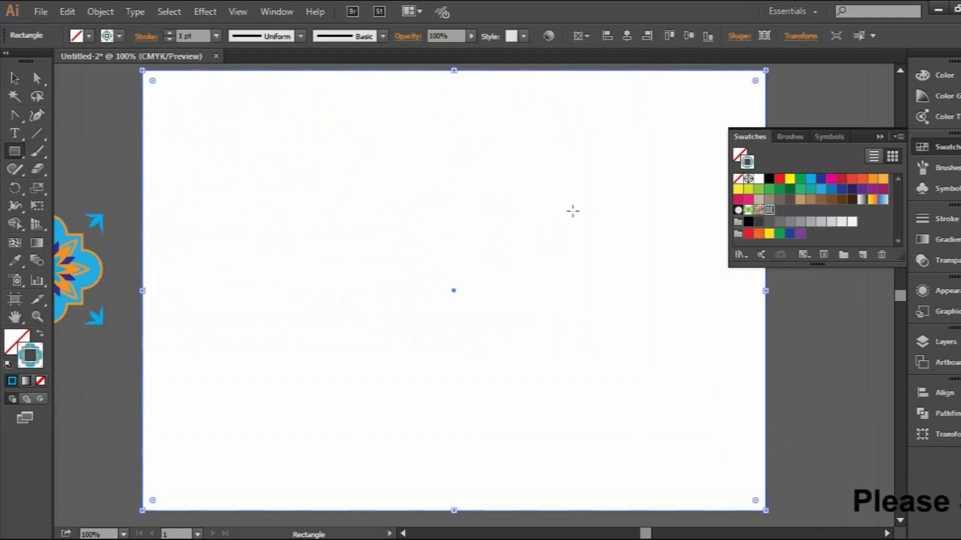
pyautogui.click(39, 336)
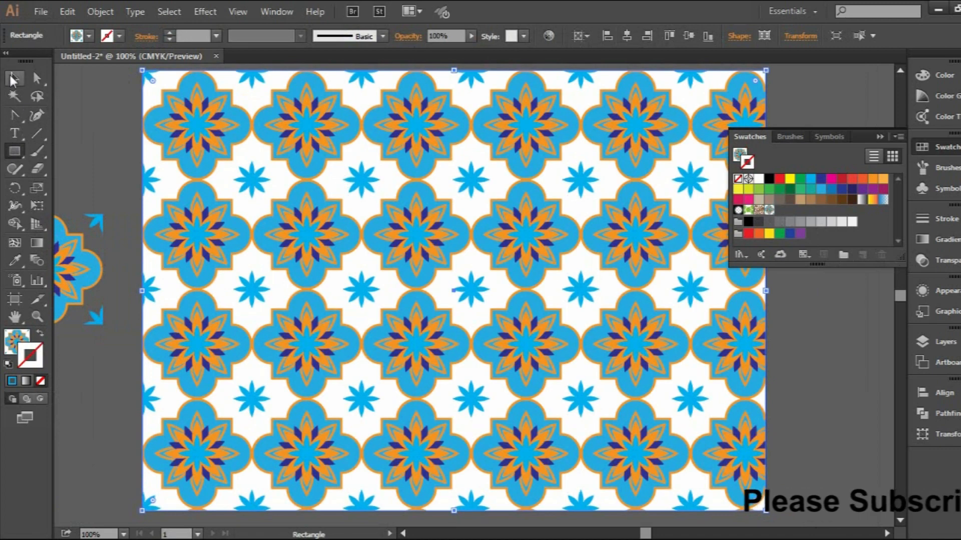
pyautogui.click(13, 79)
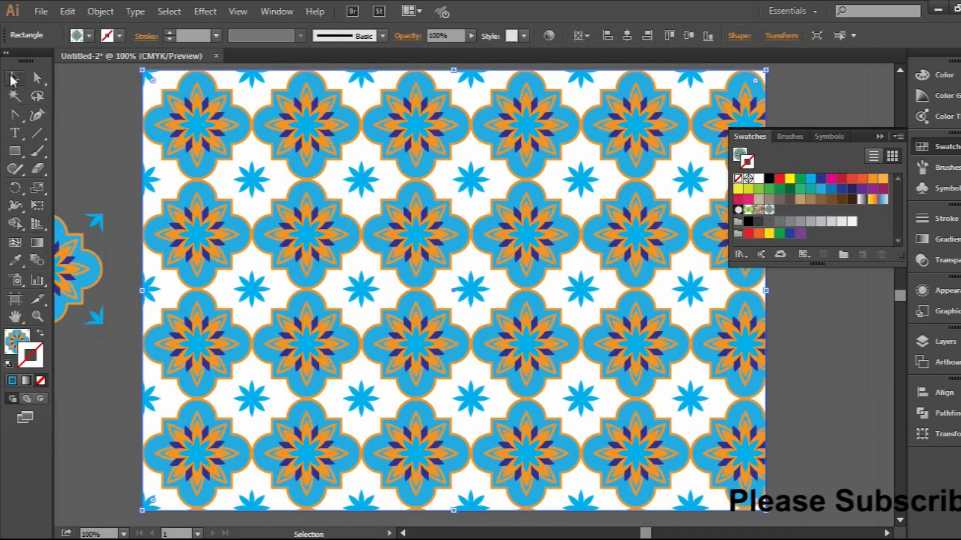
pyautogui.click(879, 136)
# Duplicate the rectangle's pattern fill in its appearance and change the lower fill to magenta as the background
pyautogui.click(930, 255)
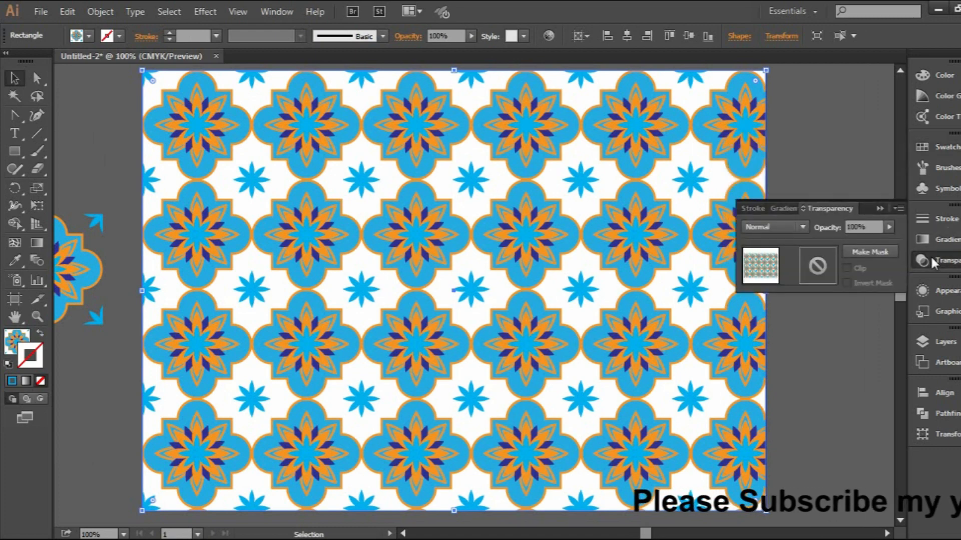
pyautogui.click(941, 291)
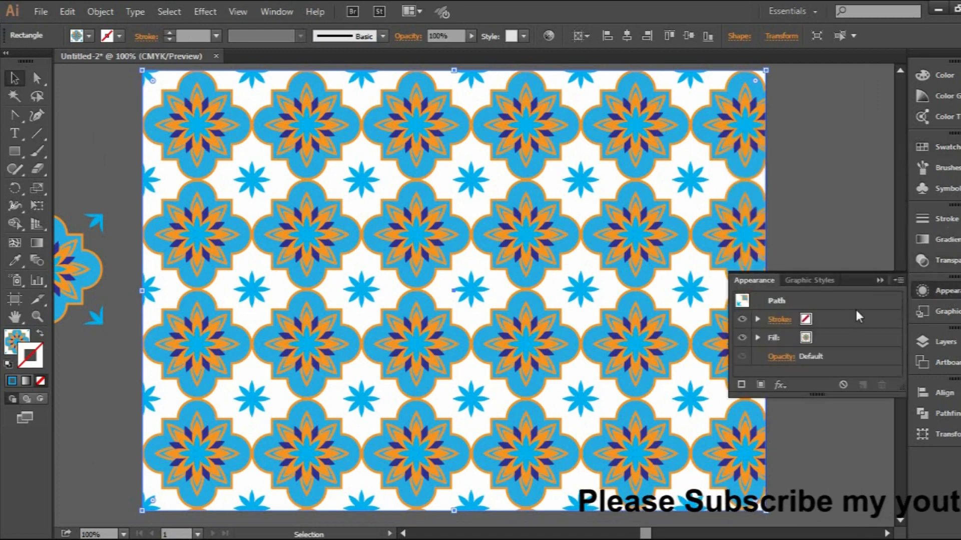
pyautogui.click(791, 338)
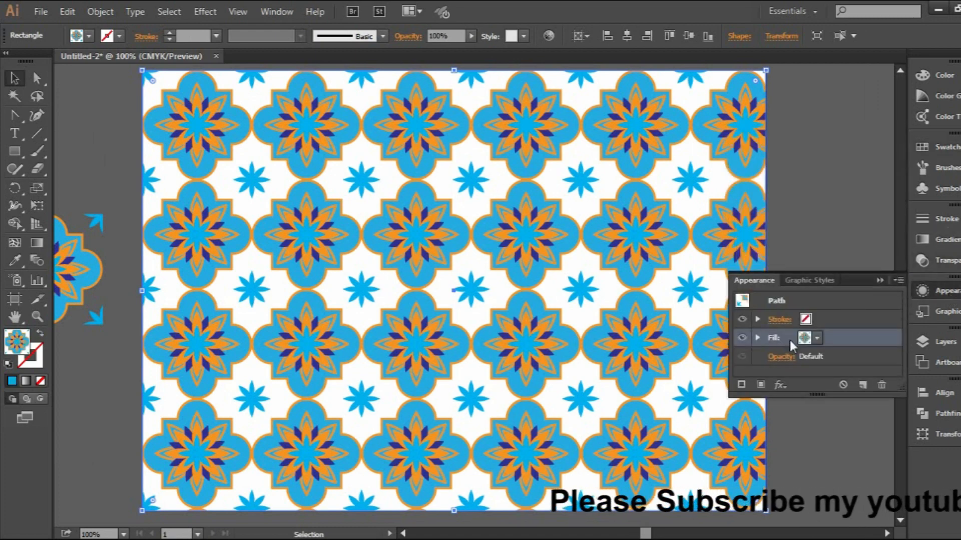
pyautogui.click(862, 385)
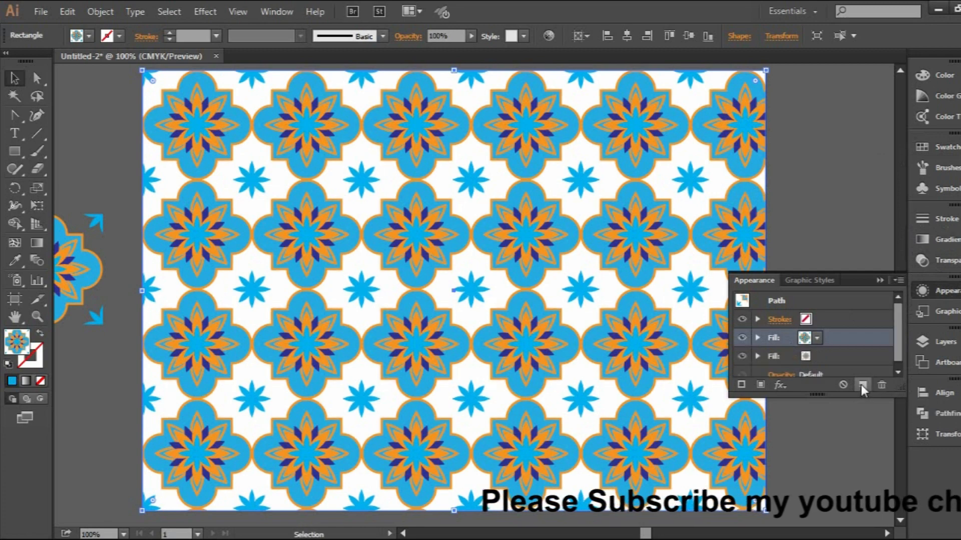
pyautogui.click(807, 360)
pyautogui.click(817, 356)
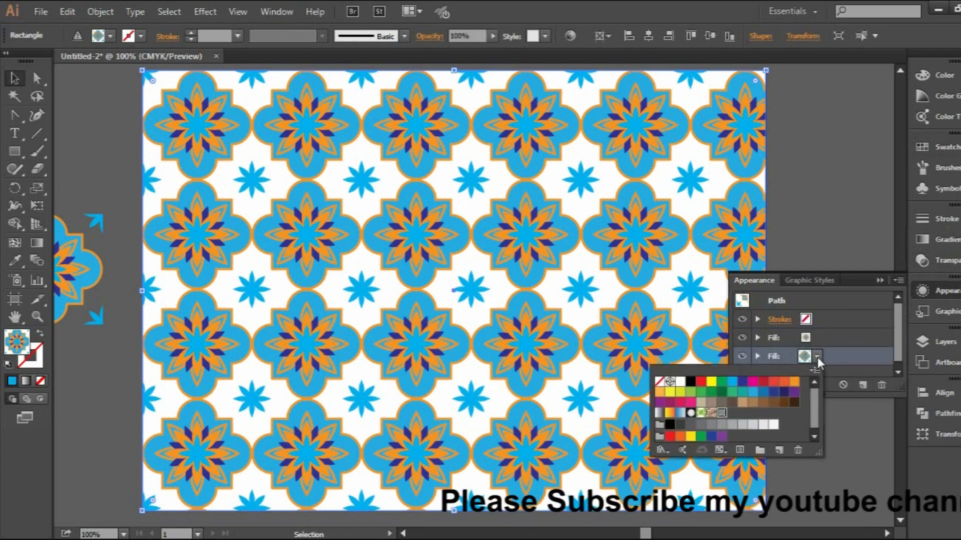
pyautogui.click(752, 382)
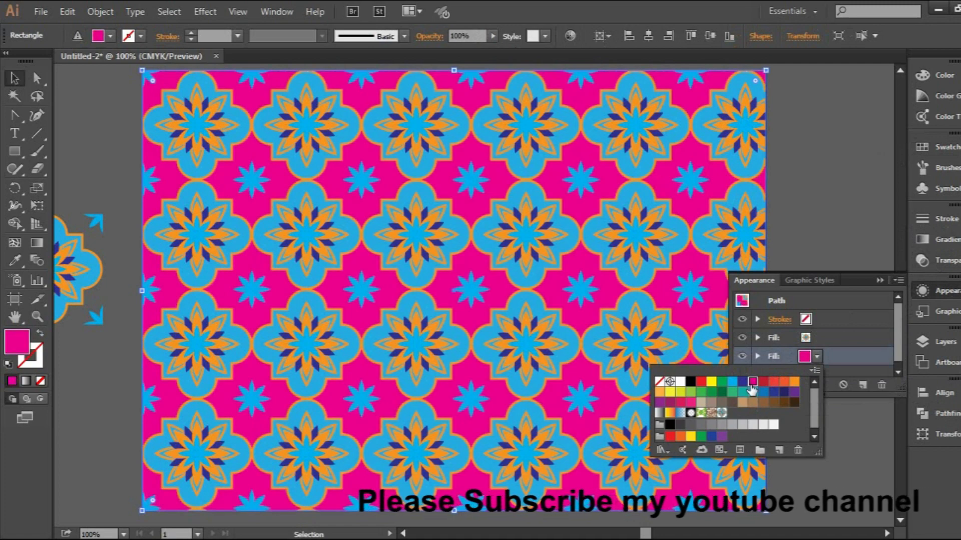